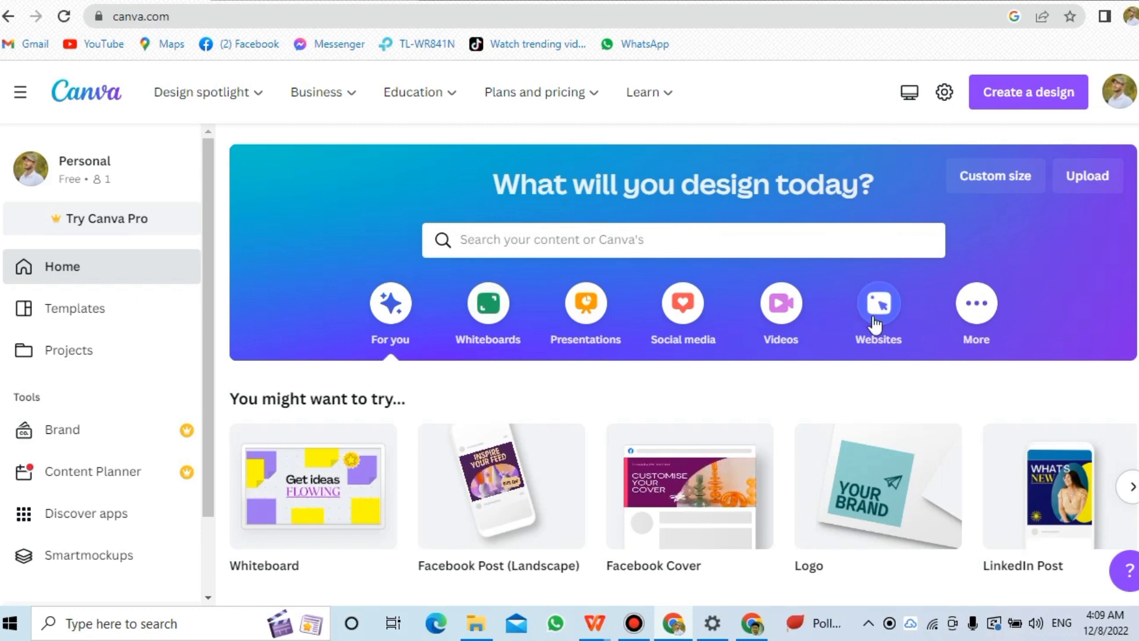
# Search the templates for Facebook post and open the Facebook Post (Landscape) suggestion.
pyautogui.click(590, 239)
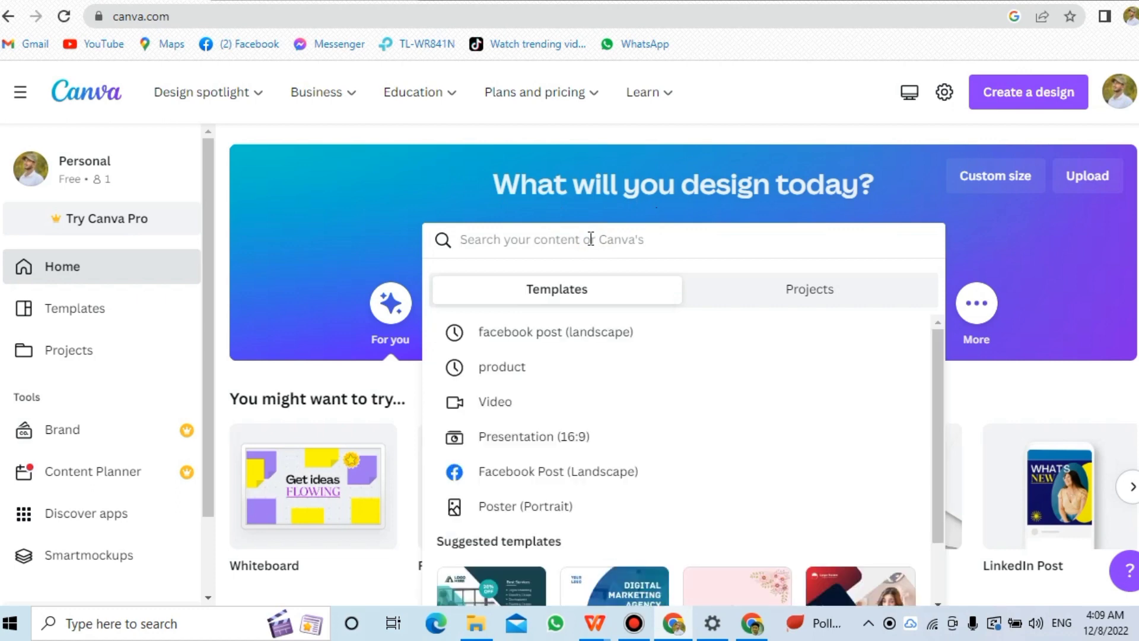
pyautogui.write('F')
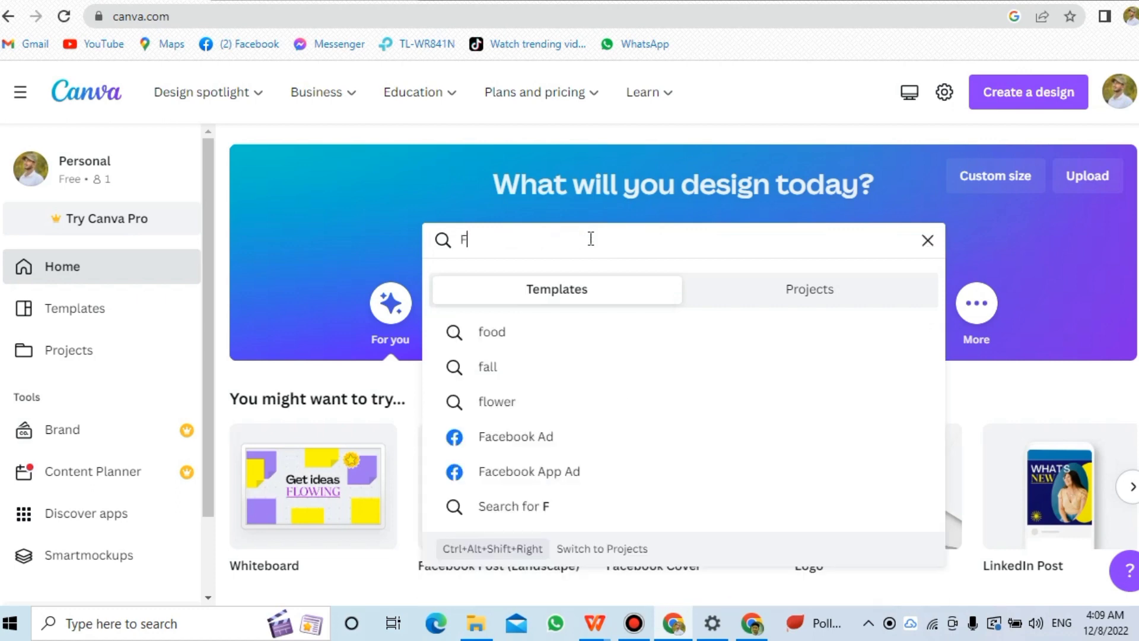
pyautogui.write('ace')
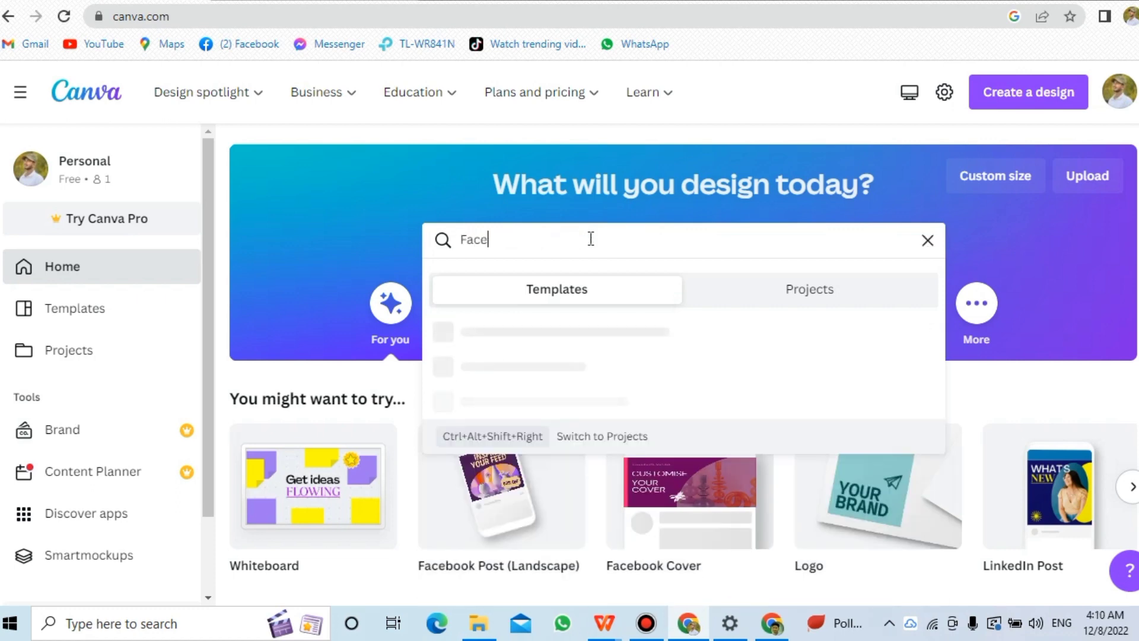
pyautogui.write('book p')
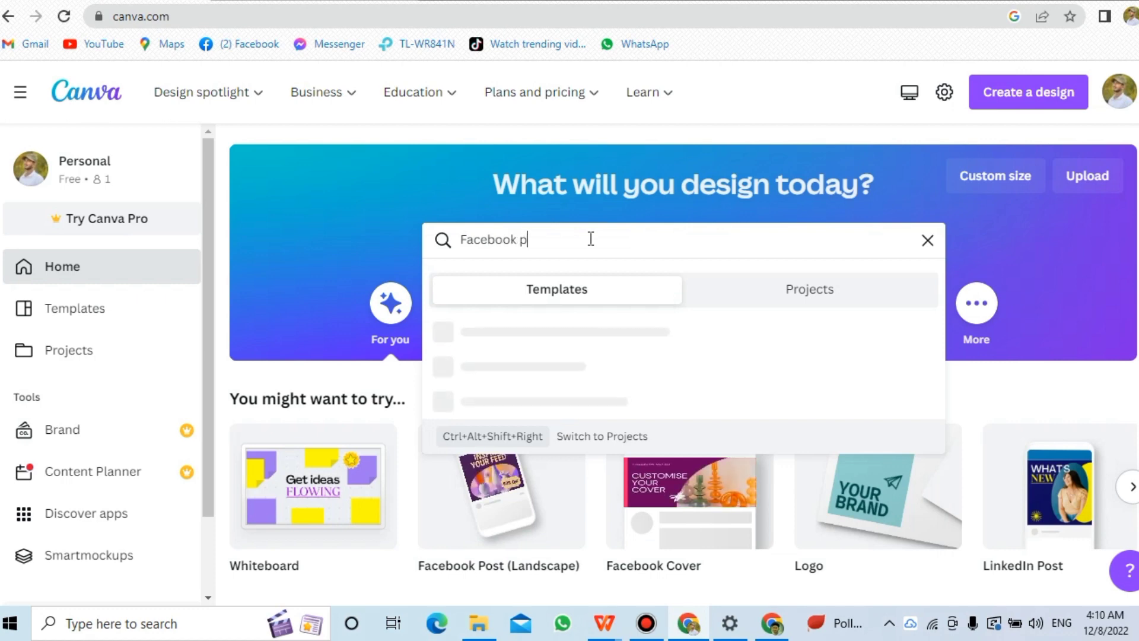
pyautogui.write('ost')
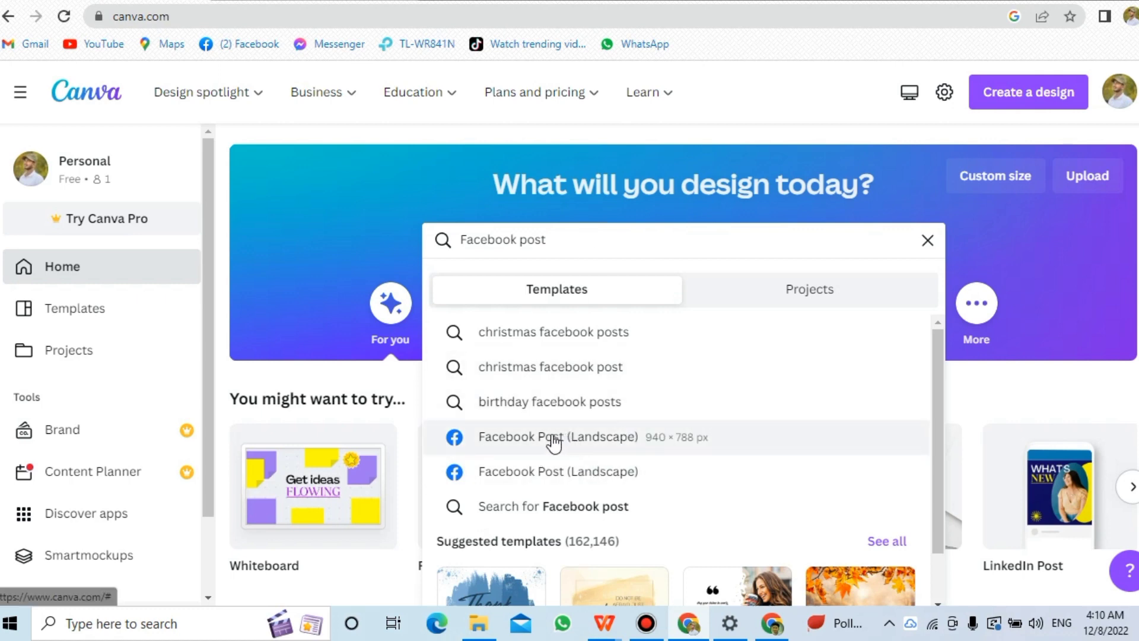
pyautogui.click(615, 450)
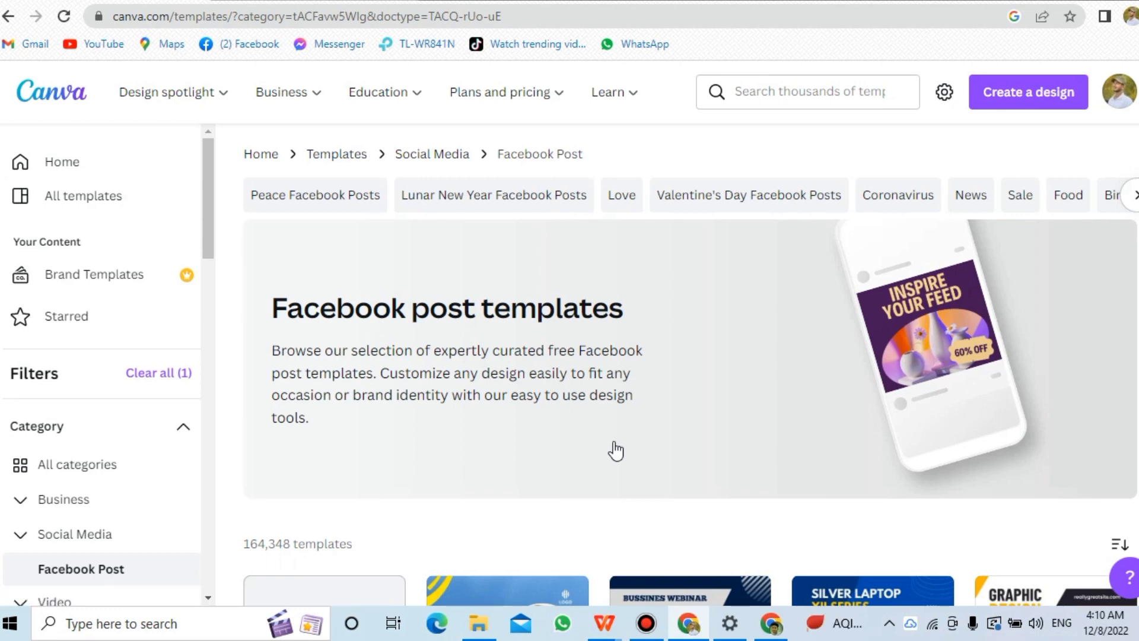
# Browse the Facebook post template gallery.
pyautogui.scroll(-8, 688, 356)
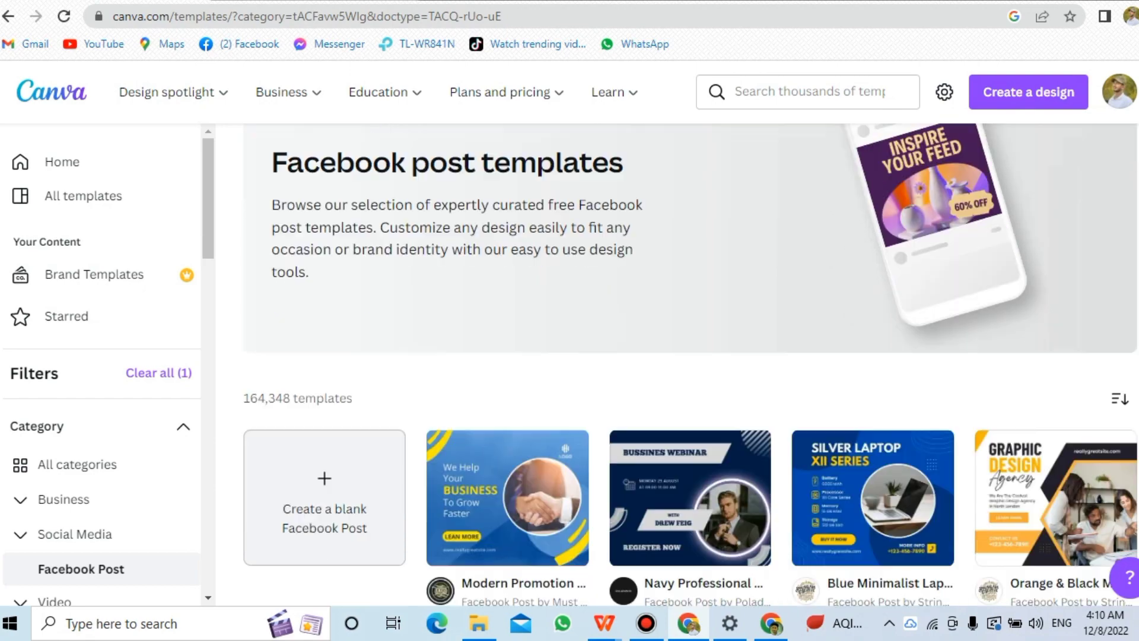
pyautogui.scroll(-9, 688, 356)
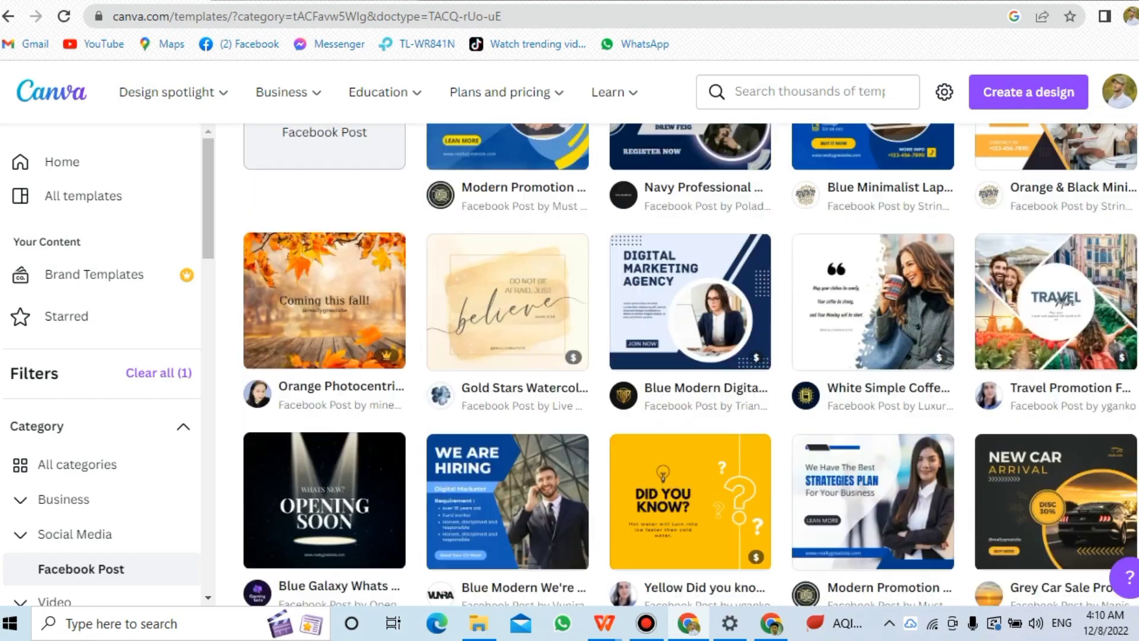
pyautogui.scroll(-2, 689, 356)
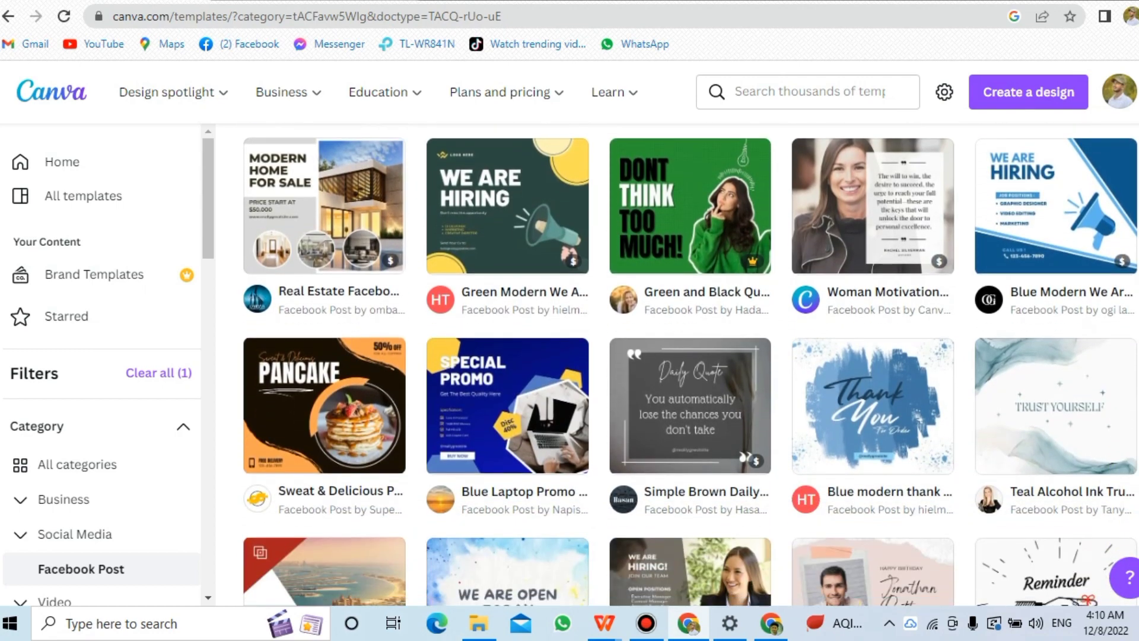
pyautogui.scroll(2, 688, 356)
pyautogui.scroll(-5, 688, 356)
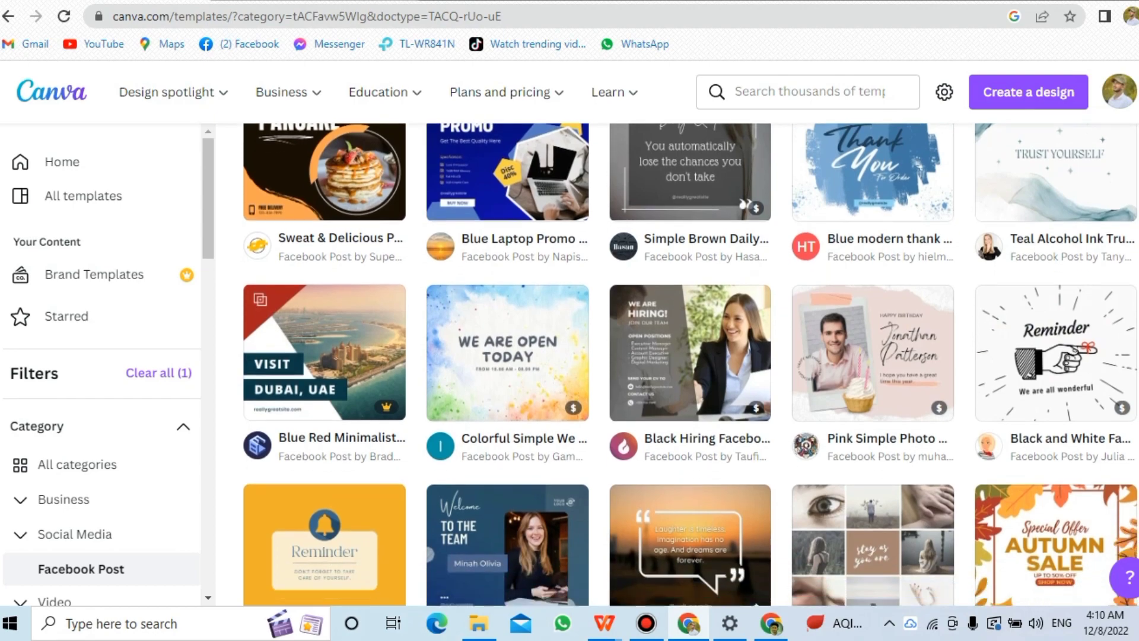
pyautogui.scroll(4, 689, 357)
pyautogui.scroll(13, 689, 356)
pyautogui.scroll(-3, 689, 356)
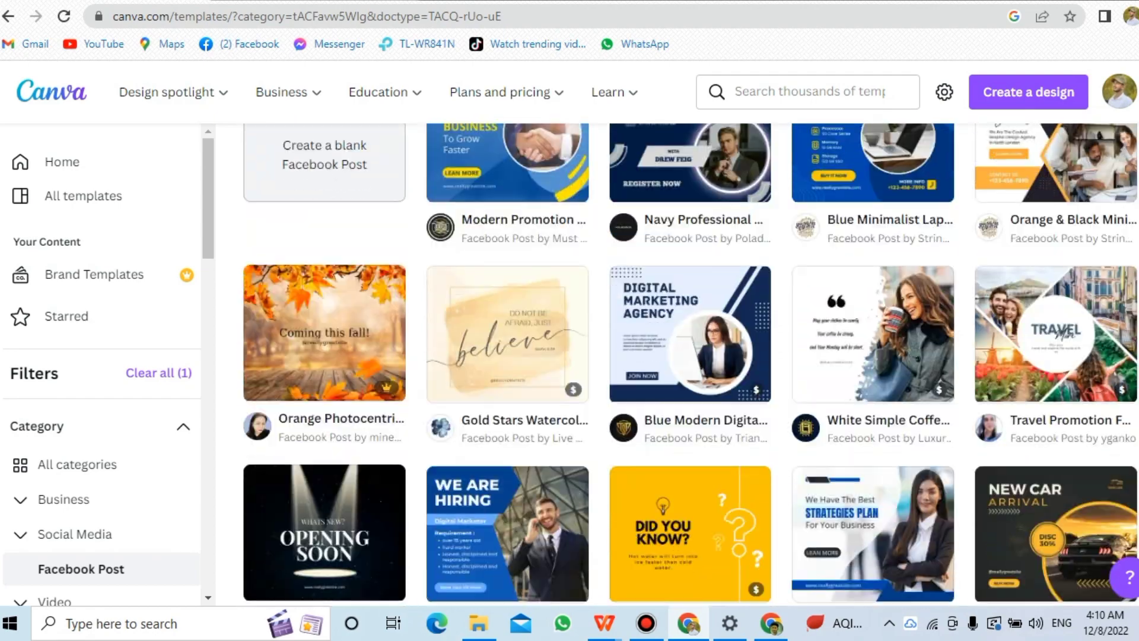
pyautogui.scroll(-6, 689, 356)
pyautogui.scroll(6, 688, 356)
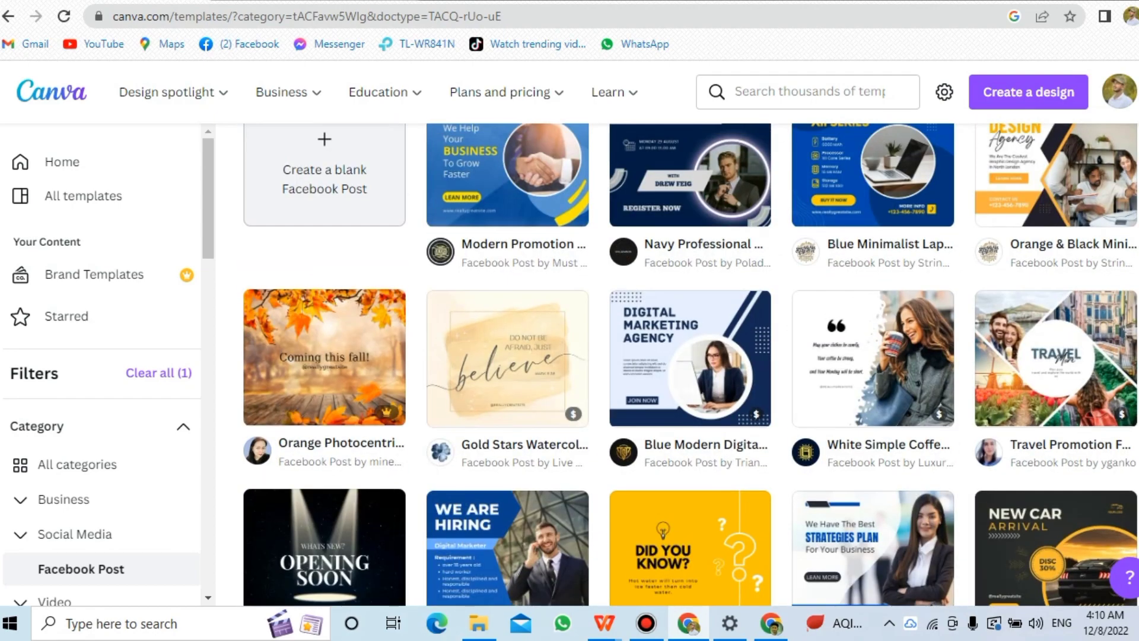
pyautogui.scroll(-4, 688, 356)
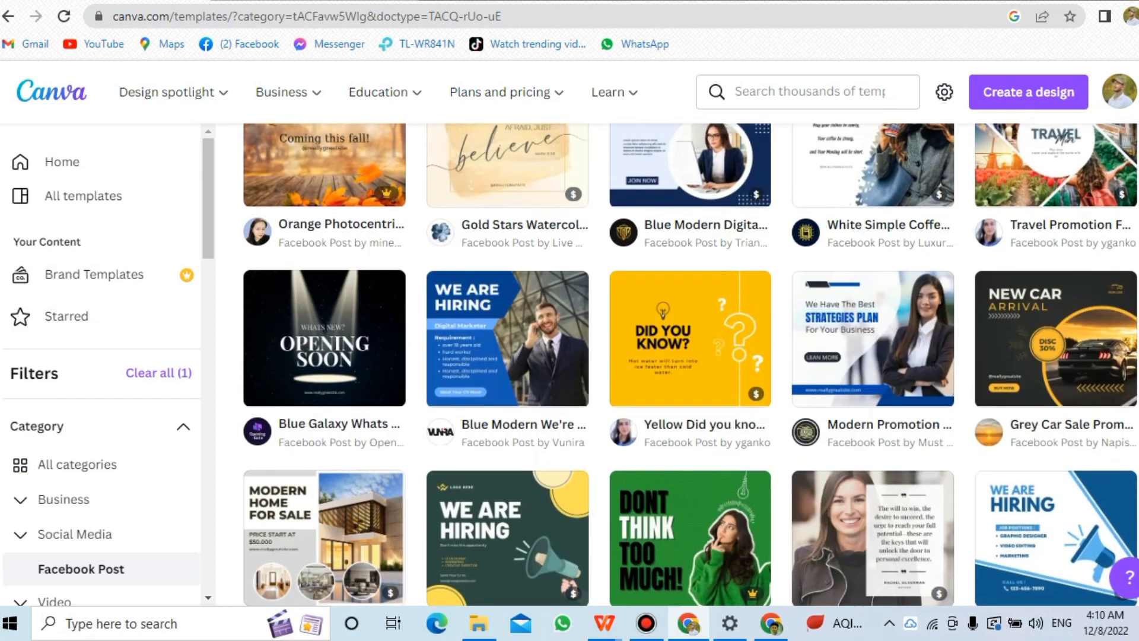
pyautogui.scroll(-1, 689, 356)
pyautogui.scroll(-2, 688, 356)
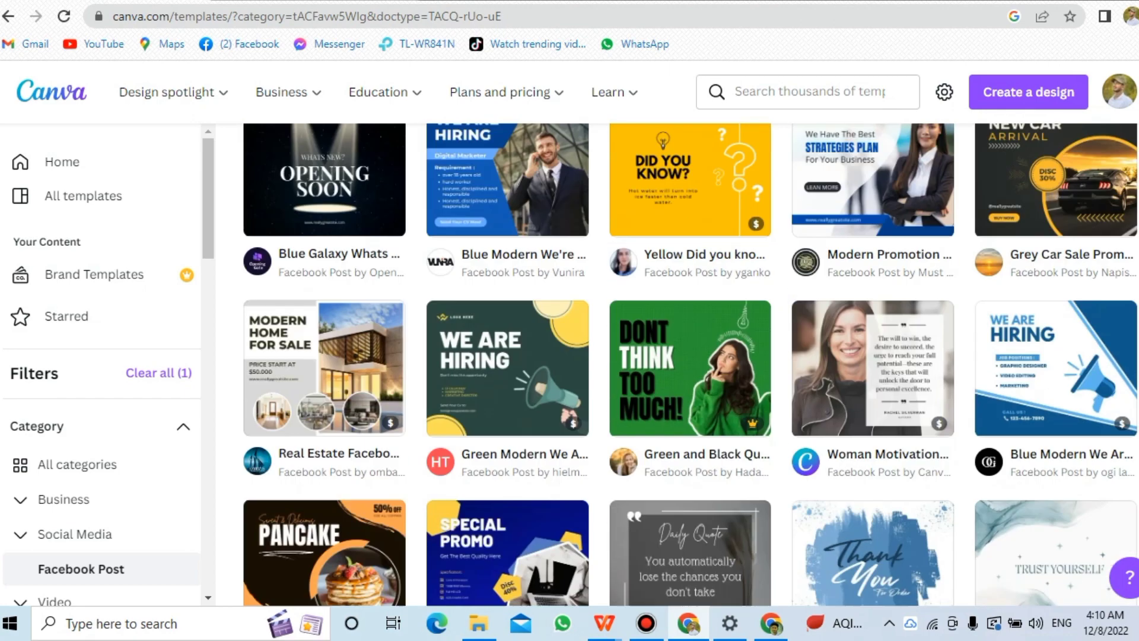
pyautogui.scroll(3, 689, 356)
pyautogui.scroll(3, 688, 356)
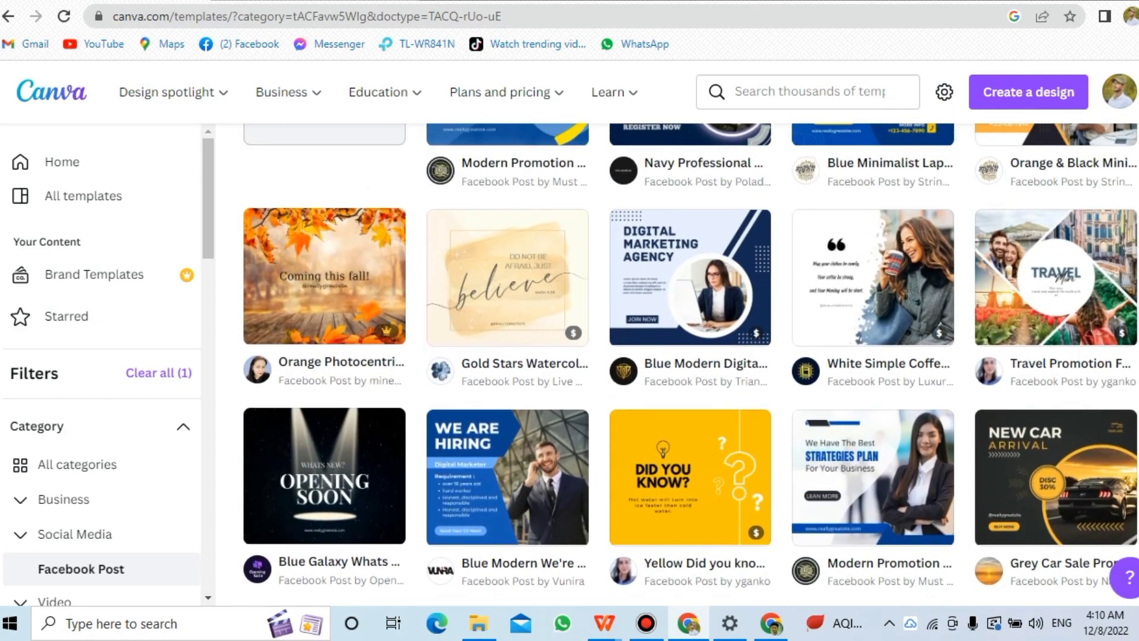
pyautogui.scroll(-6, 688, 356)
pyautogui.scroll(-1, 688, 356)
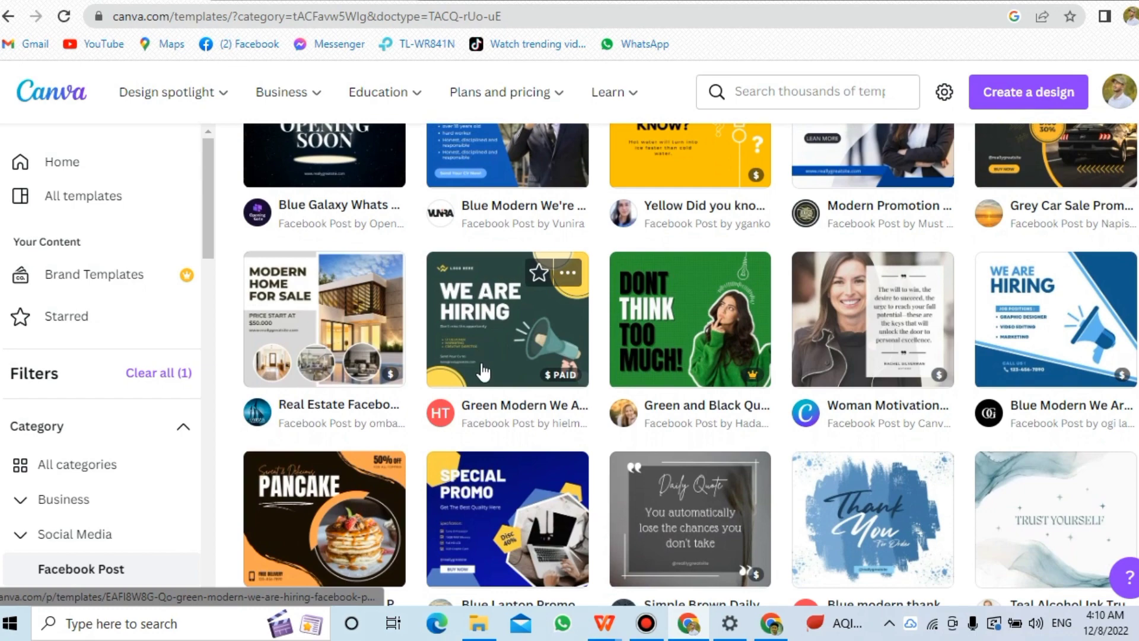
# Open the Green Modern We Are Hiring Facebook Post template and start customizing it in the editor.
pyautogui.click(489, 335)
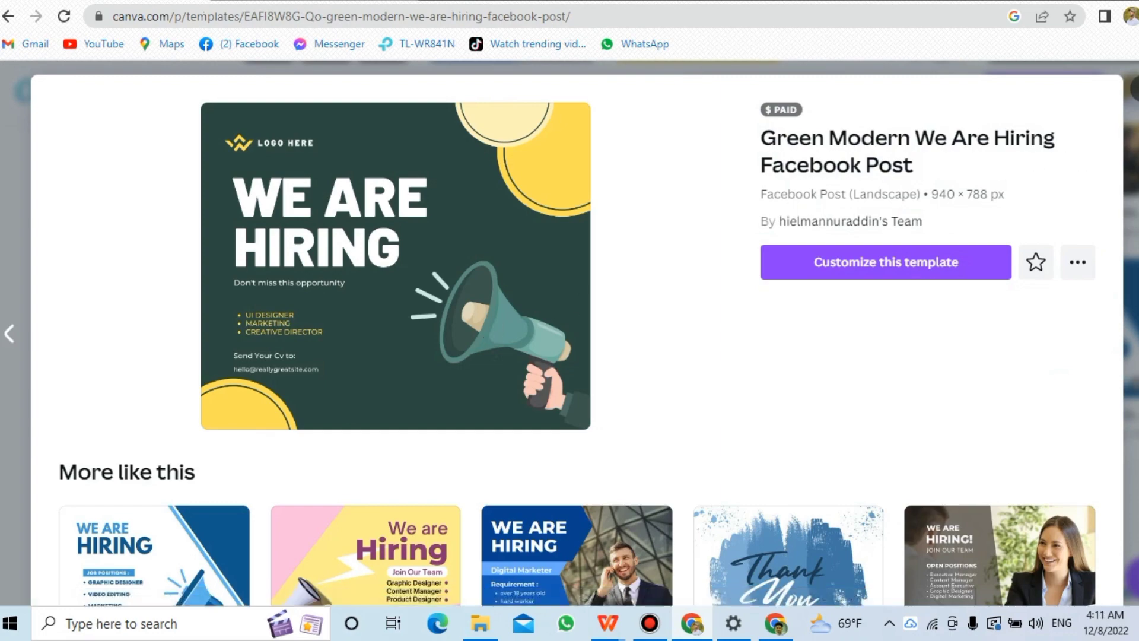
pyautogui.scroll(-10, 577, 332)
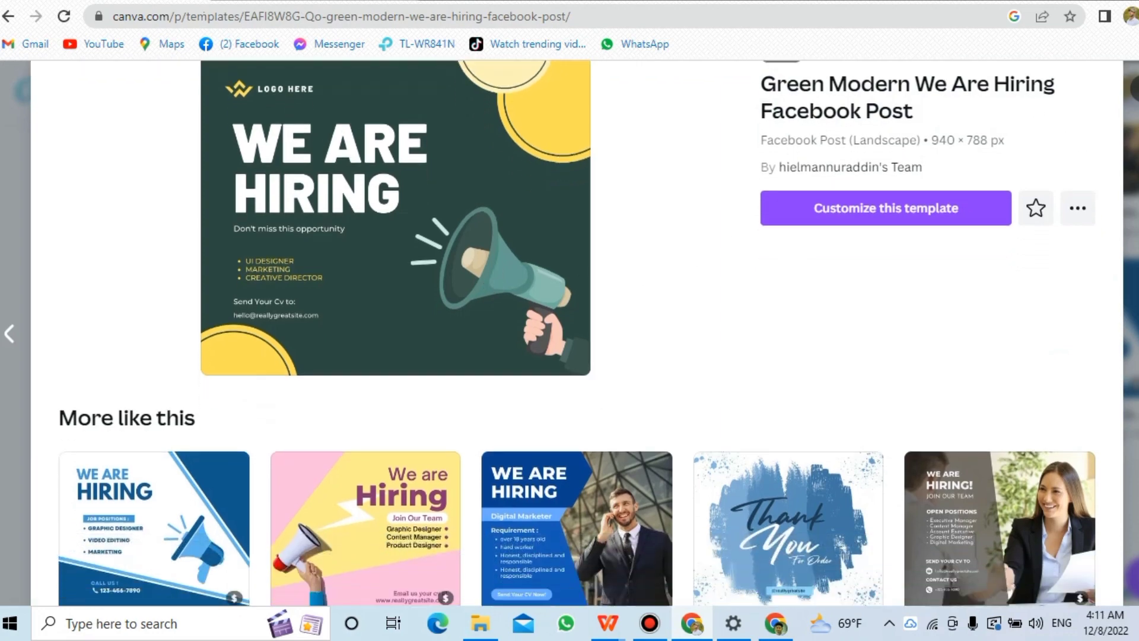
pyautogui.scroll(8, 577, 332)
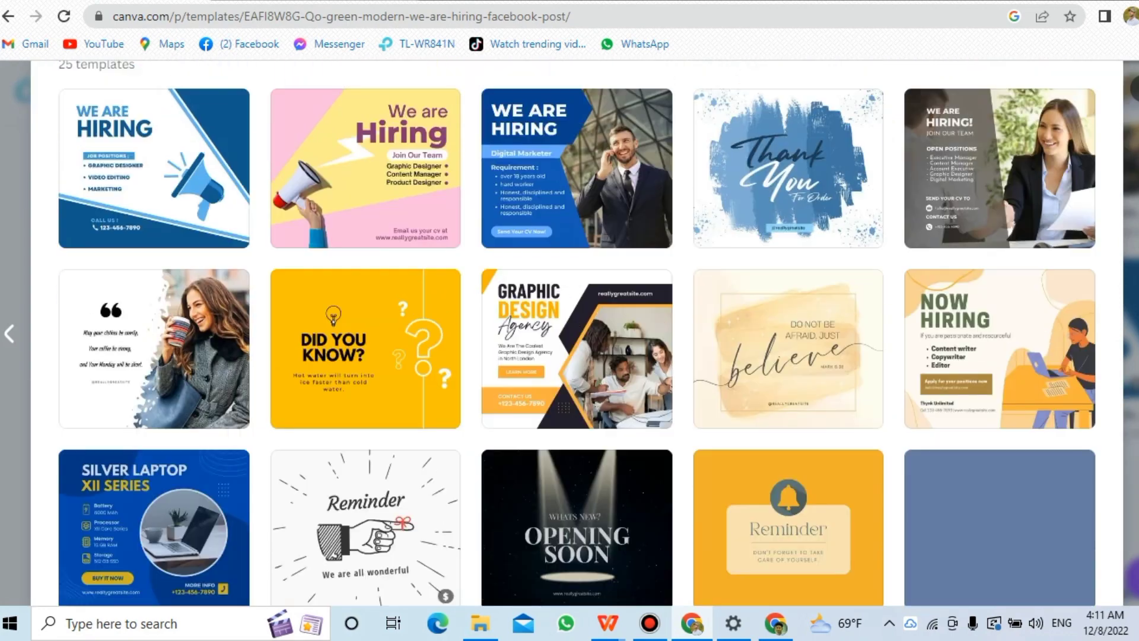
pyautogui.scroll(-4, 577, 332)
pyautogui.scroll(-4, 577, 332)
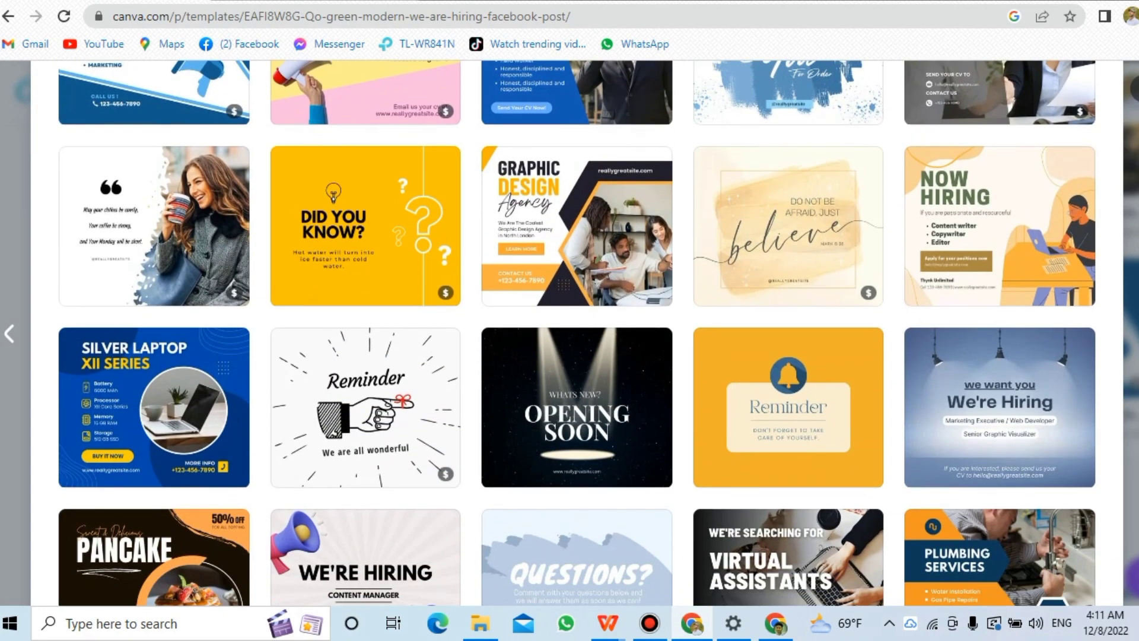
pyautogui.scroll(-5, 577, 332)
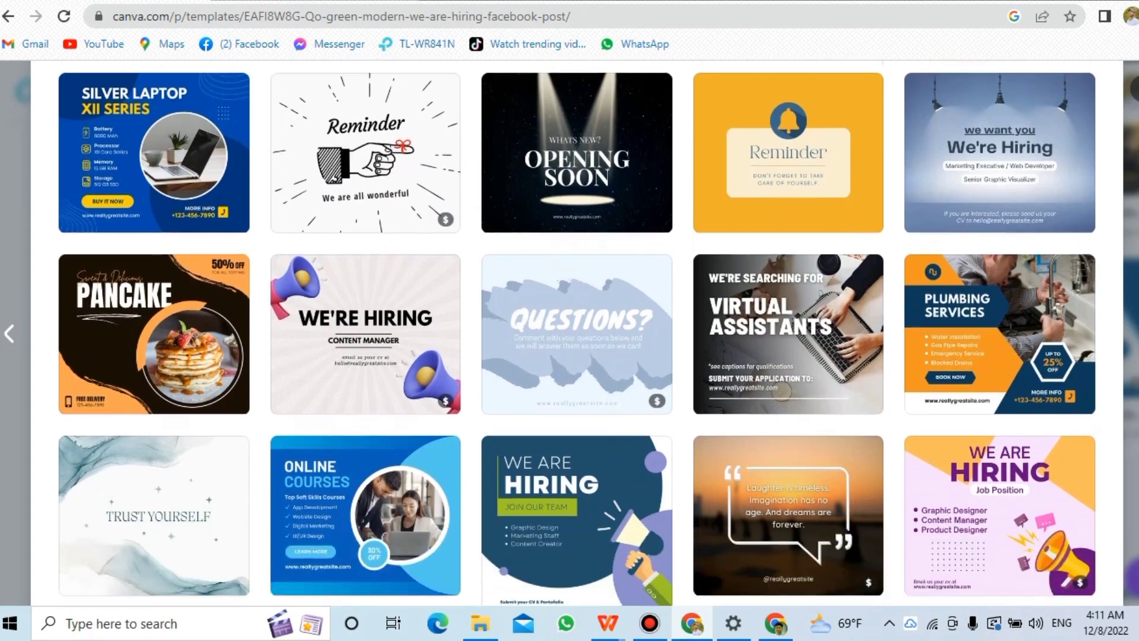
pyautogui.scroll(14, 577, 332)
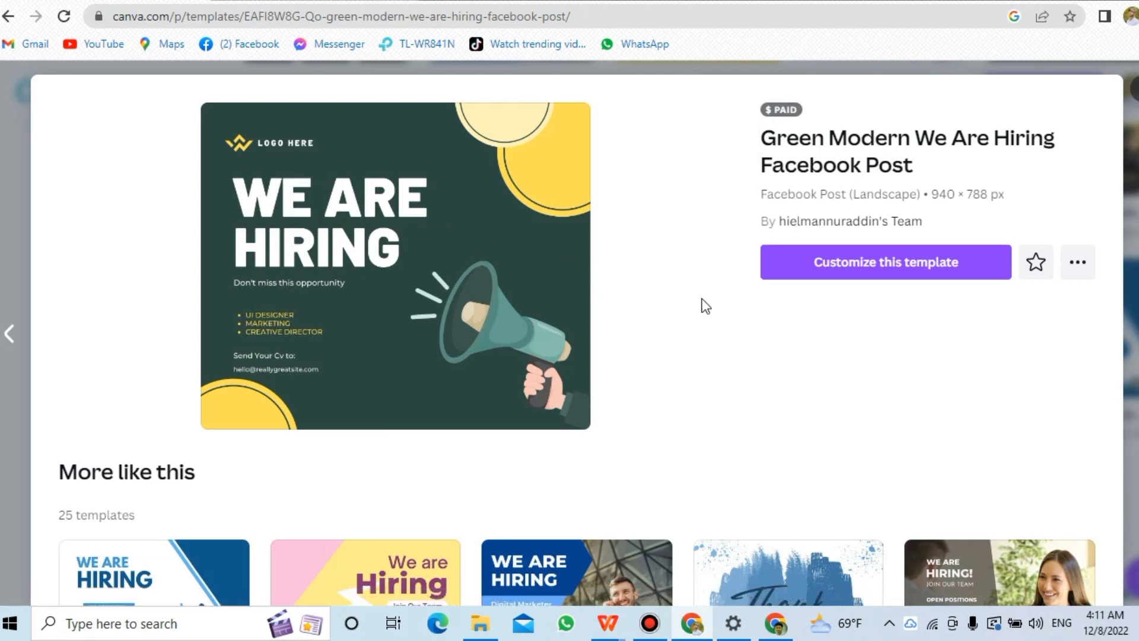
pyautogui.click(824, 273)
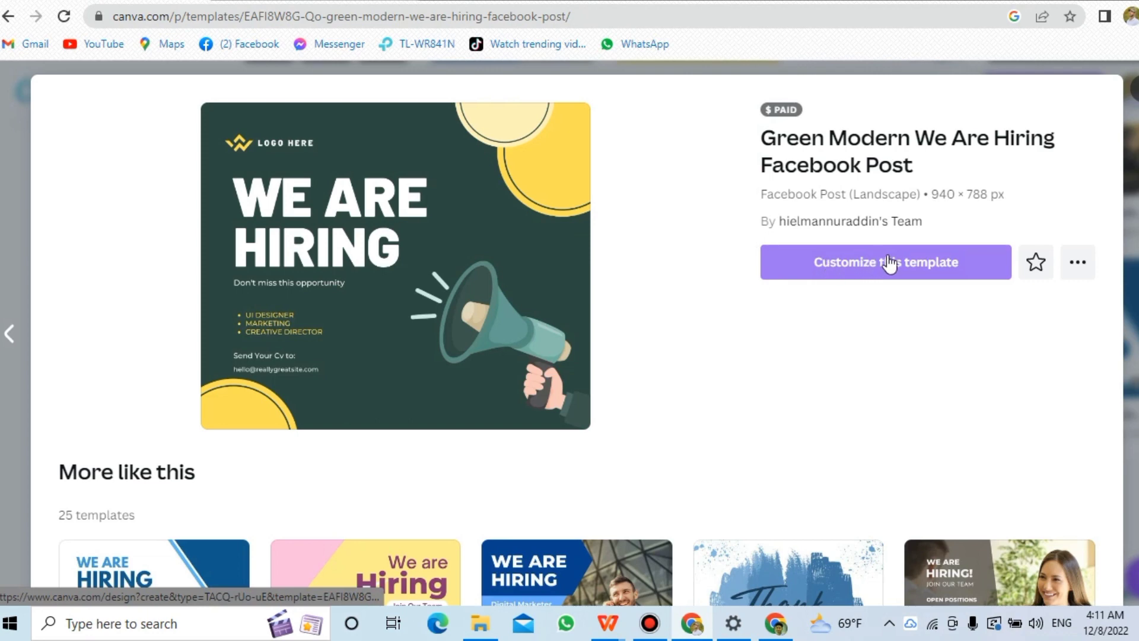
pyautogui.click(910, 274)
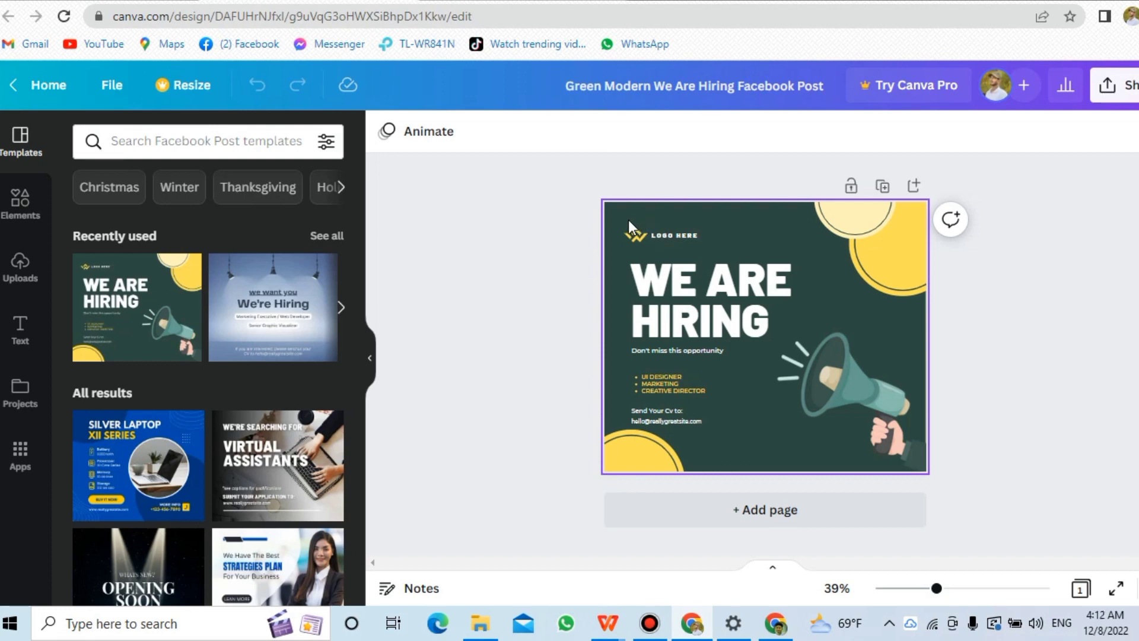
# Delete all text elements from the template, including the e-mail line at the bottom.
pyautogui.moveTo(628, 220); pyautogui.dragTo(671, 412)
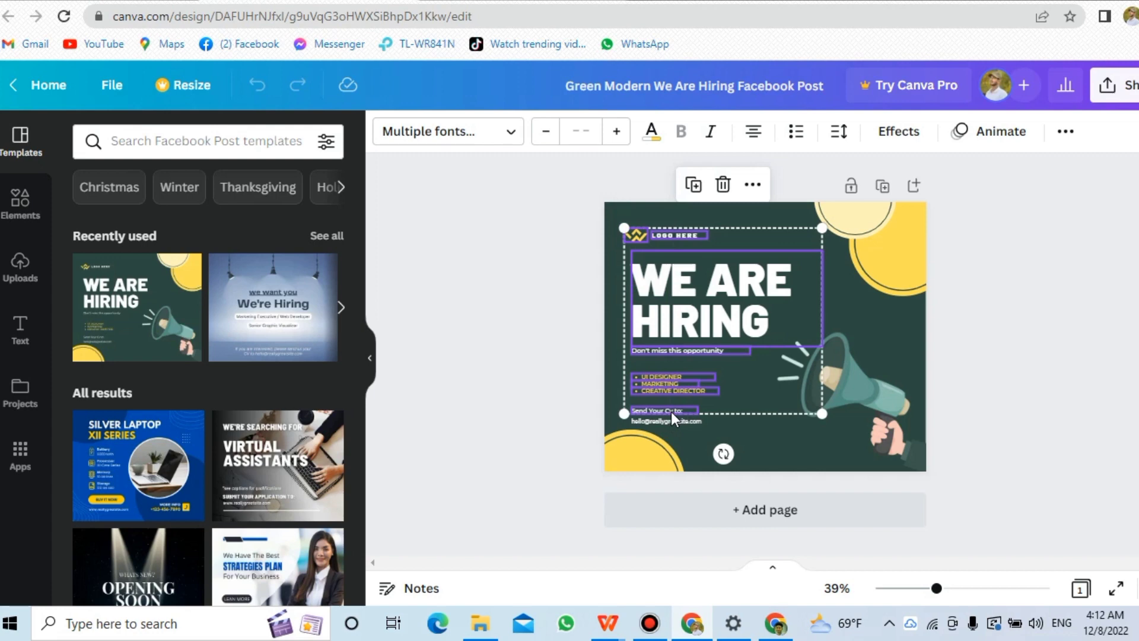
pyautogui.click(723, 185)
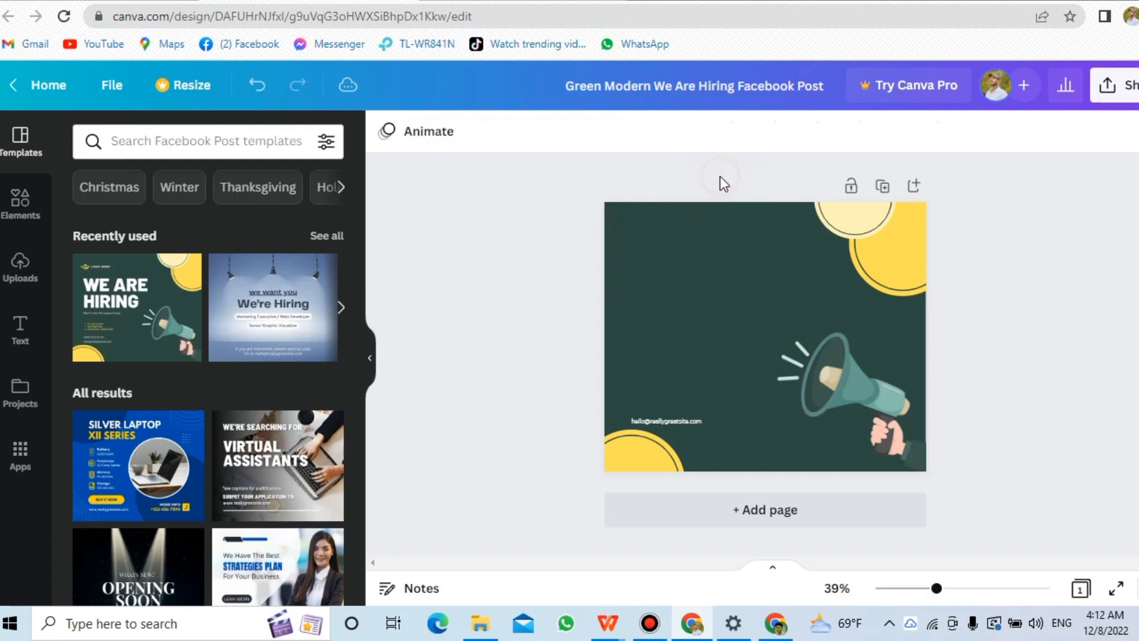
pyautogui.click(677, 426)
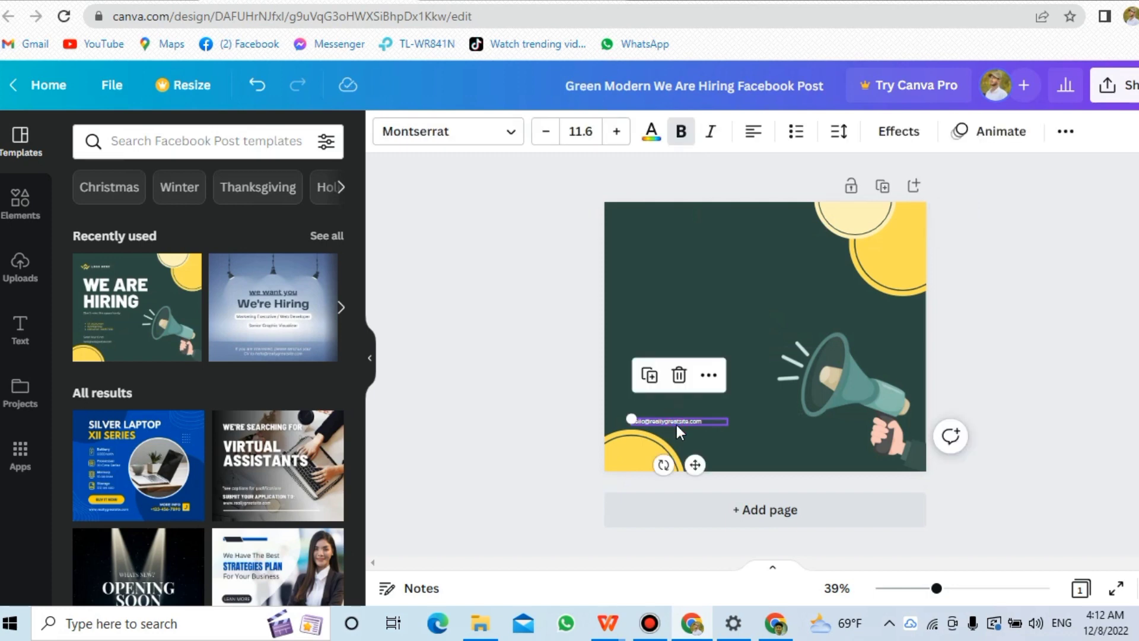
pyautogui.press('Delete')
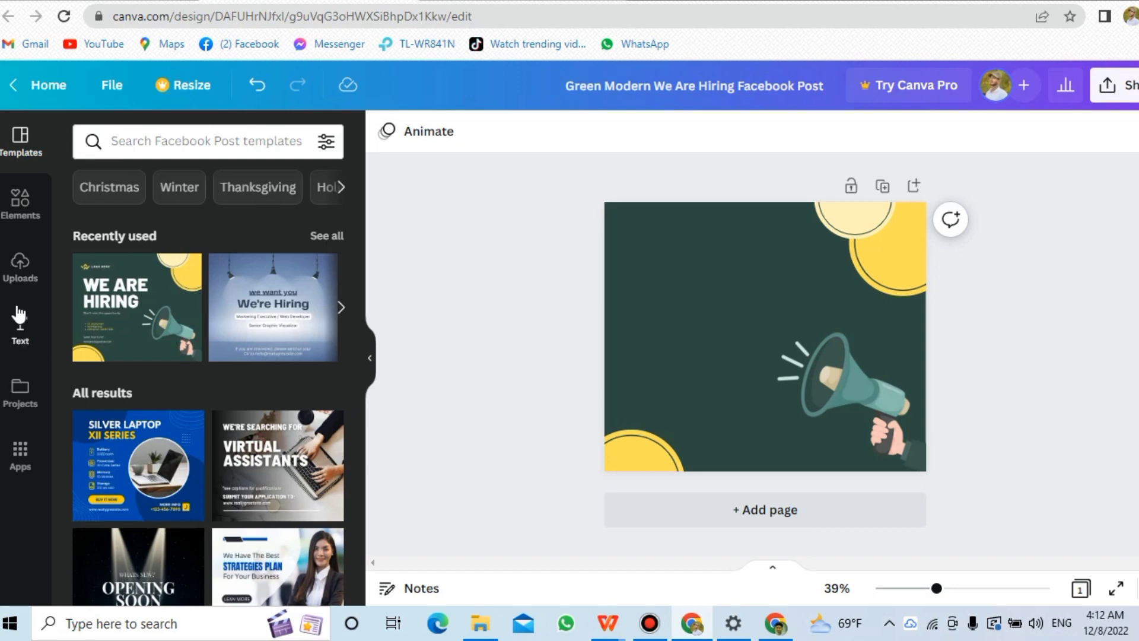
# Add a heading text box to the post and move it to the upper middle of the design.
pyautogui.click(20, 336)
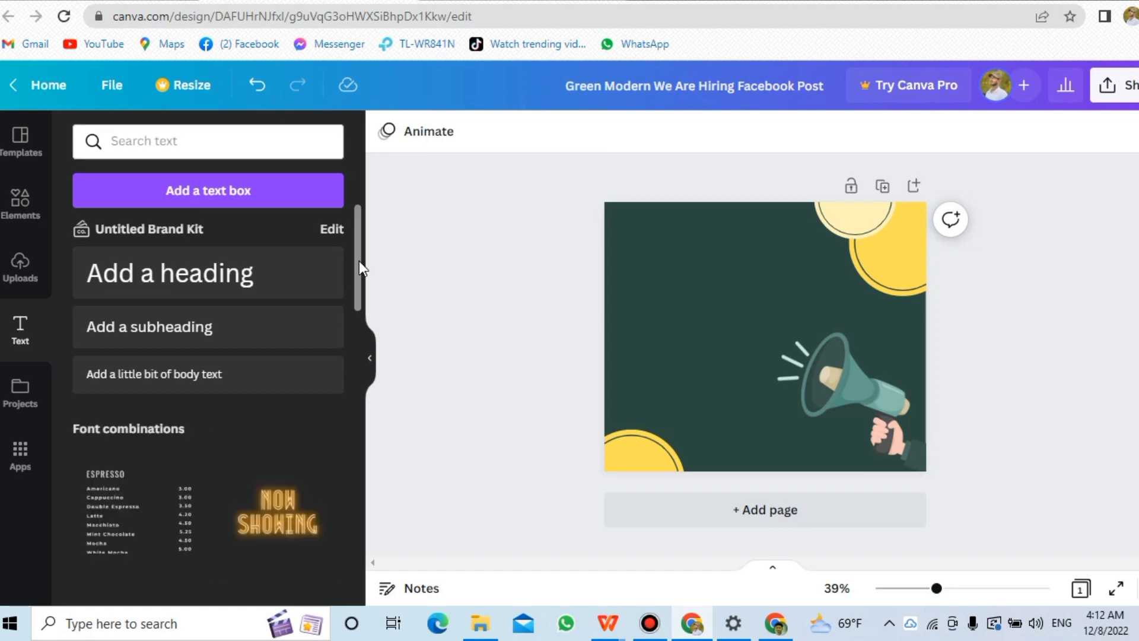
pyautogui.moveTo(358, 261); pyautogui.dragTo(366, 290)
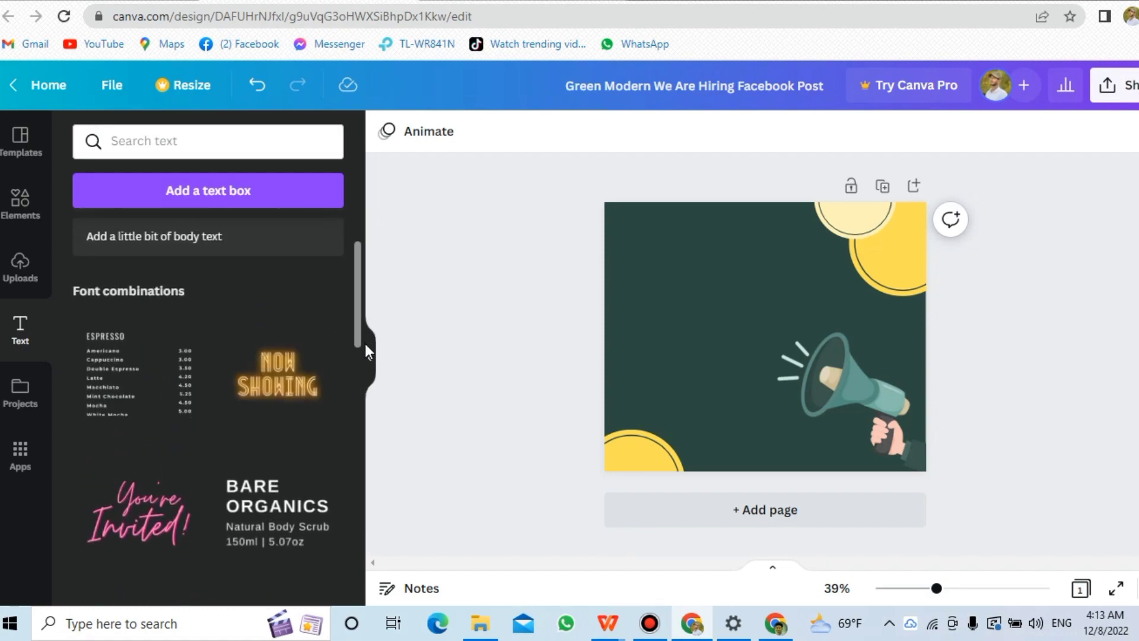
pyautogui.moveTo(366, 346); pyautogui.dragTo(373, 228)
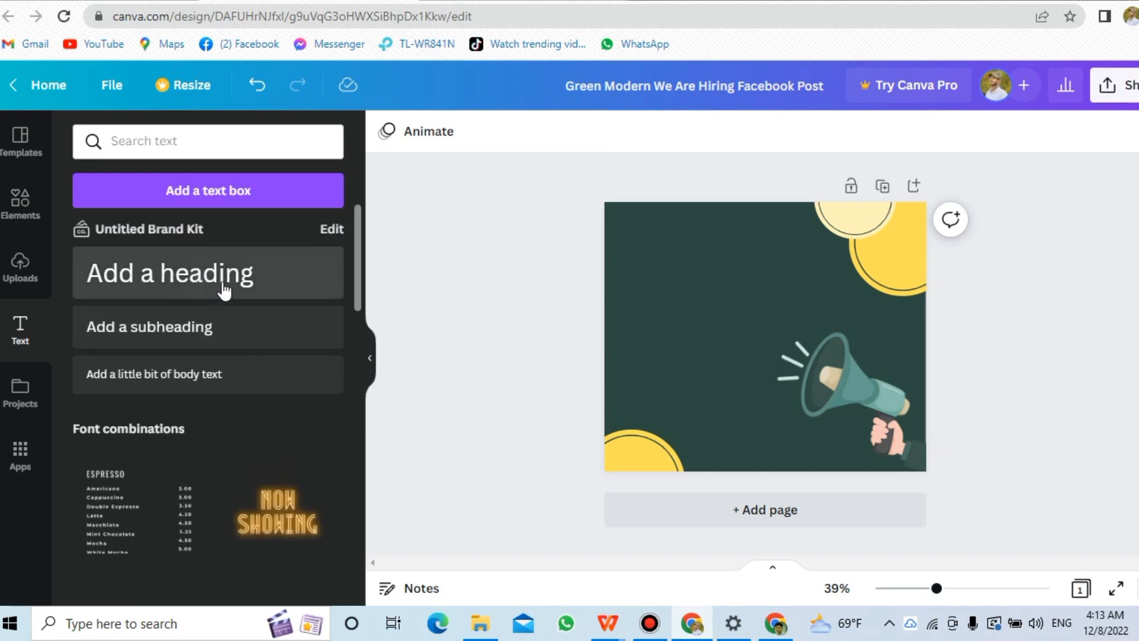
pyautogui.click(259, 277)
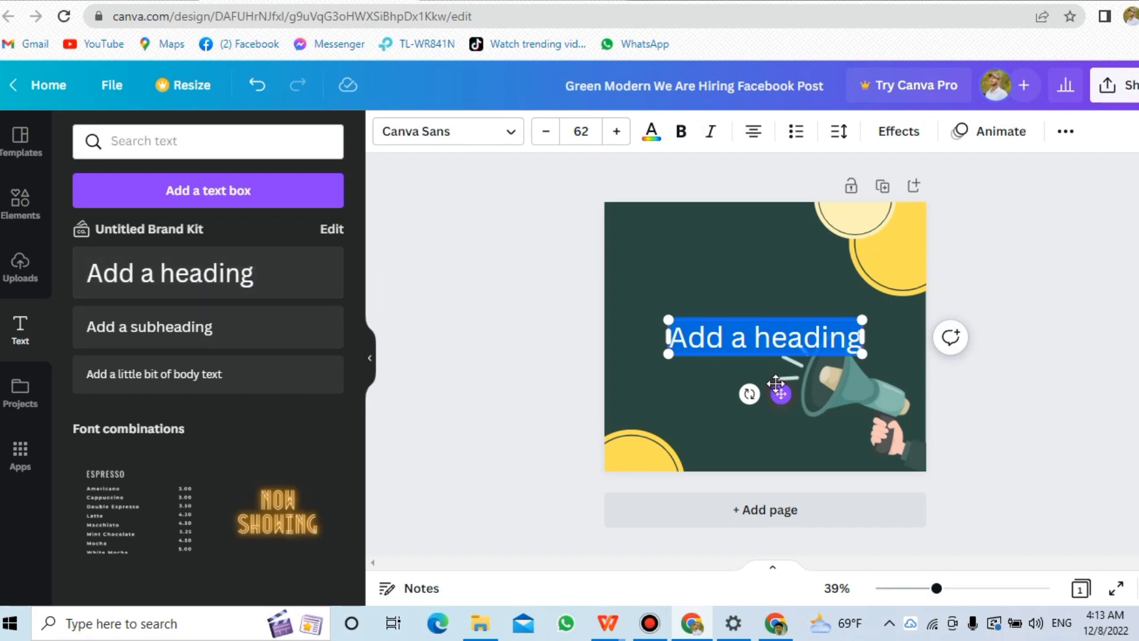
pyautogui.moveTo(777, 385); pyautogui.dragTo(740, 351)
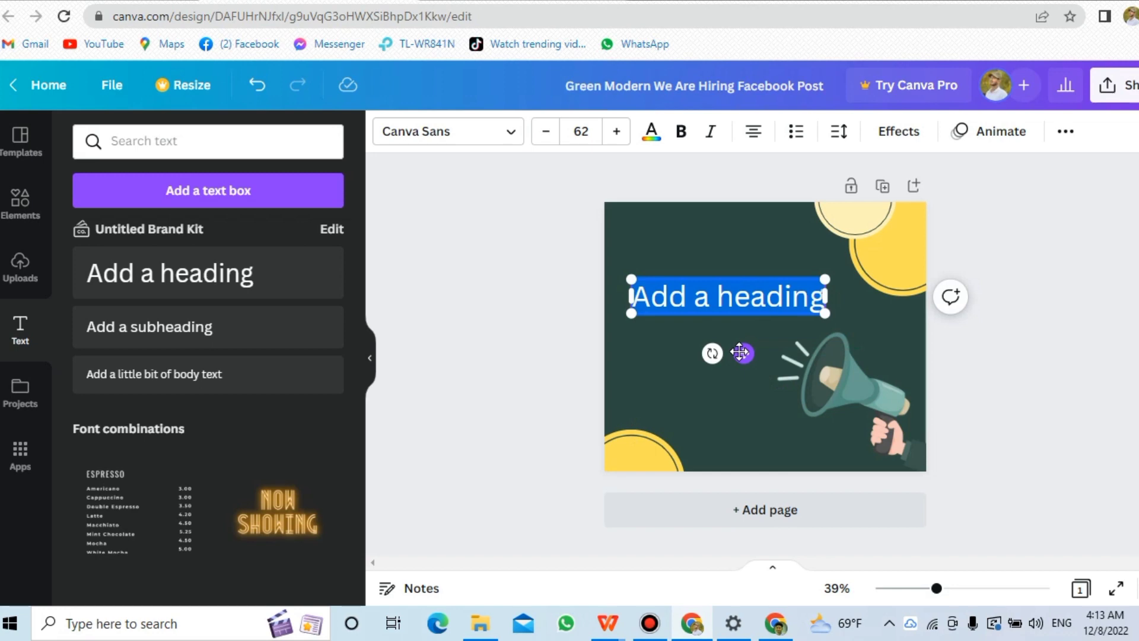
# Replace the heading's text with Allah.
pyautogui.press('BackSpace')
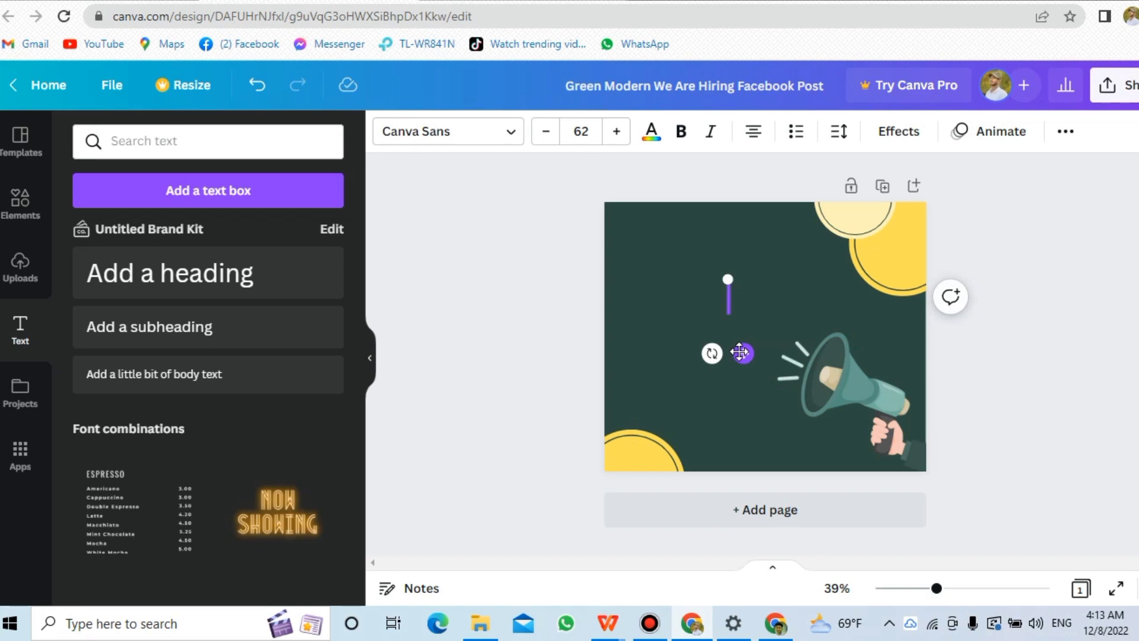
pyautogui.write('Allah')
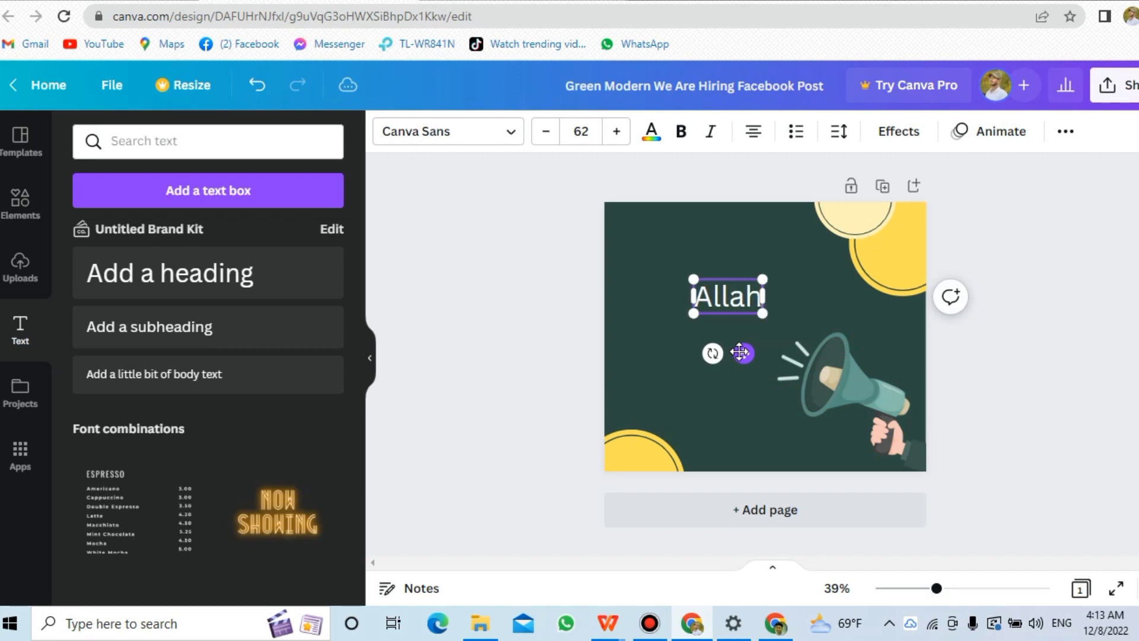
pyautogui.write(' is')
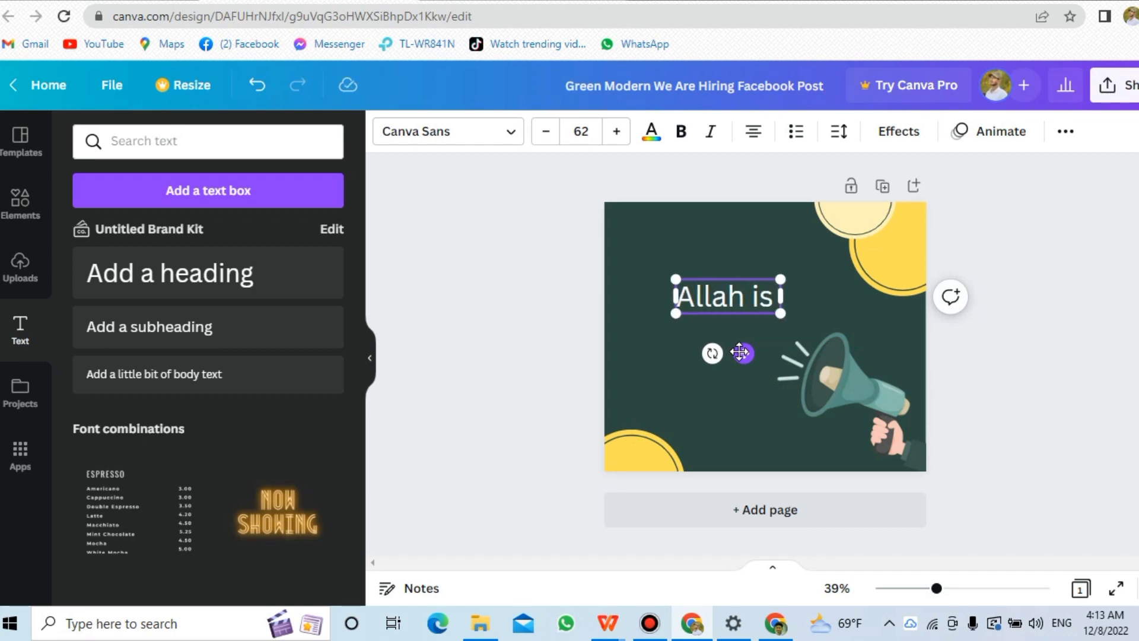
pyautogui.write(' wath=')
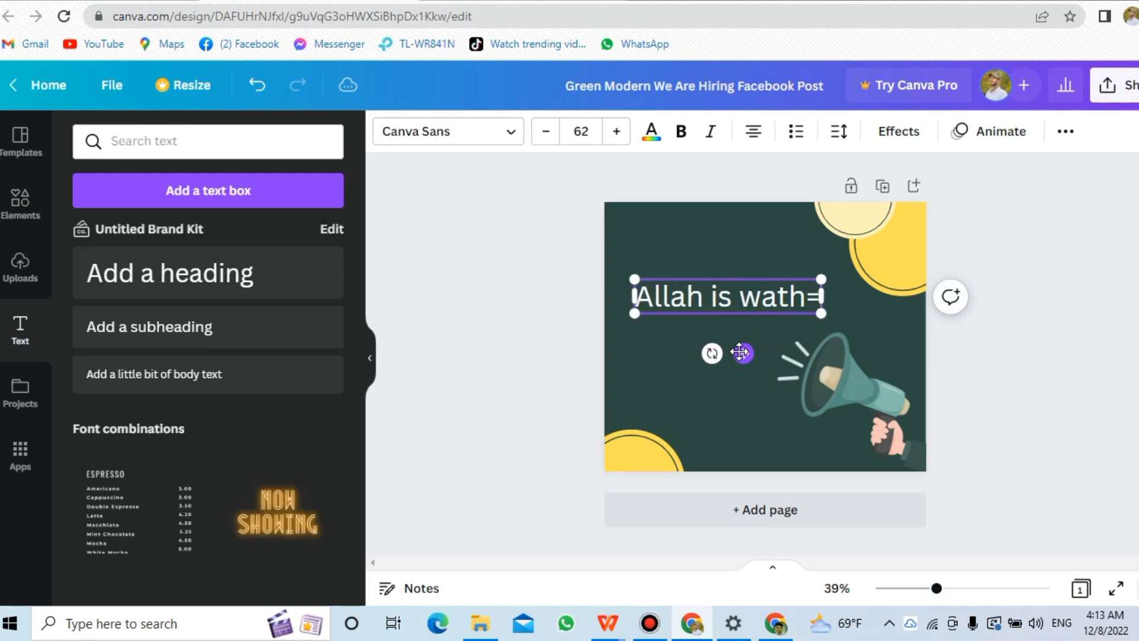
pyautogui.write('d')
# Continue the heading text so it reads Allah is watching me across two lines.
pyautogui.press('BackSpace')
pyautogui.press('BackSpace')
pyautogui.write('d')
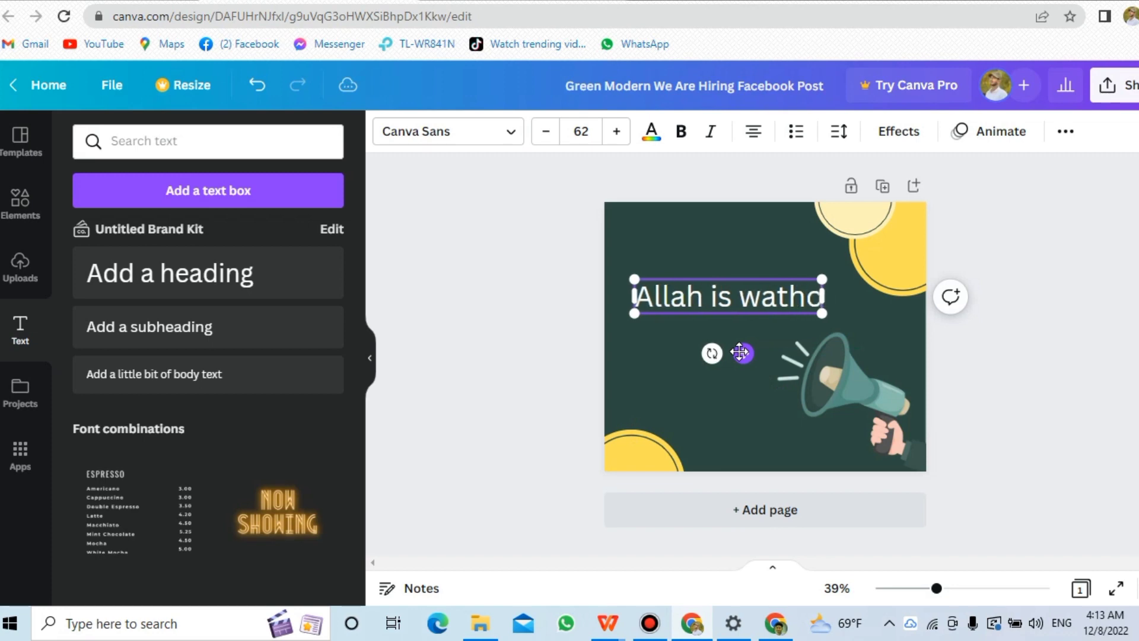
pyautogui.press('BackSpace')
pyautogui.write('cing me')
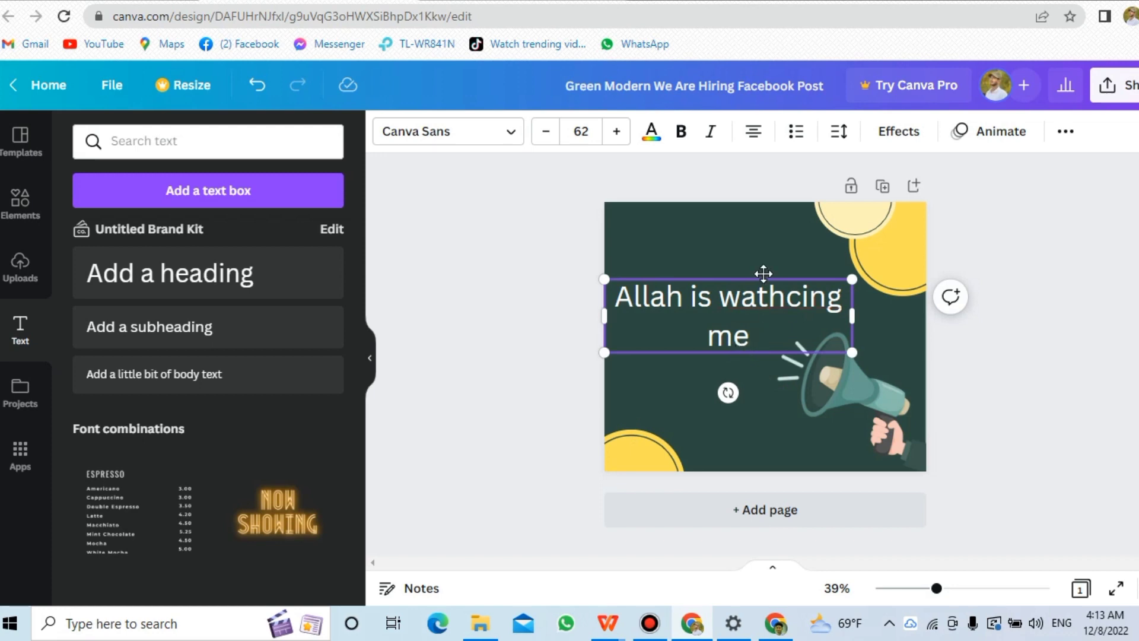
# Correct the spelling of the word watching in the heading.
pyautogui.click(768, 295)
pyautogui.write('e')
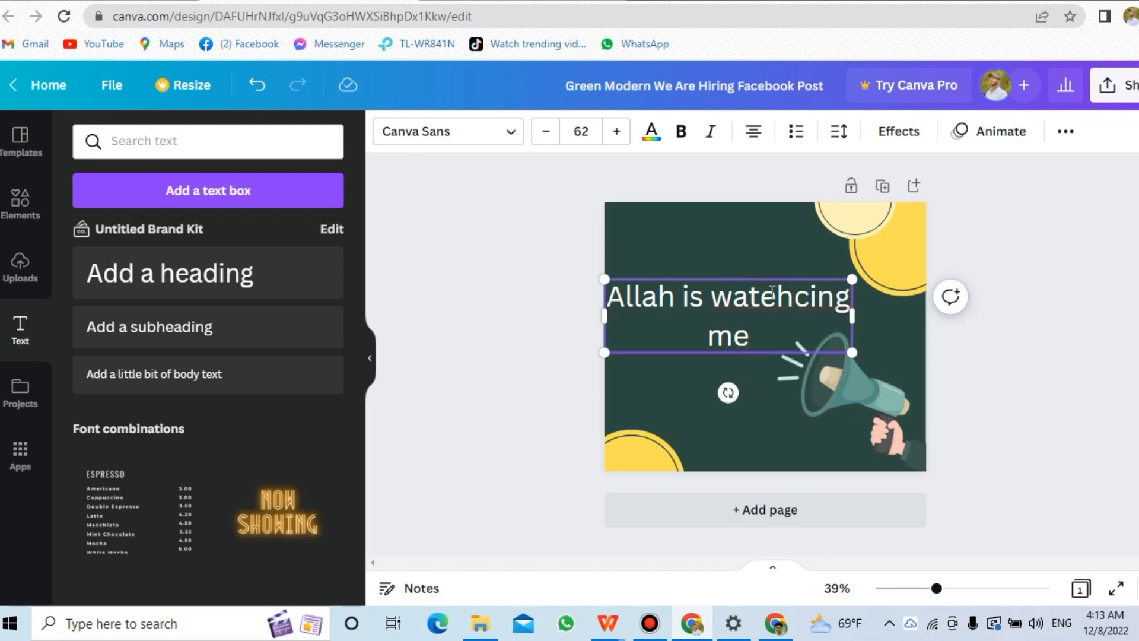
pyautogui.click(810, 294)
pyautogui.press('BackSpace')
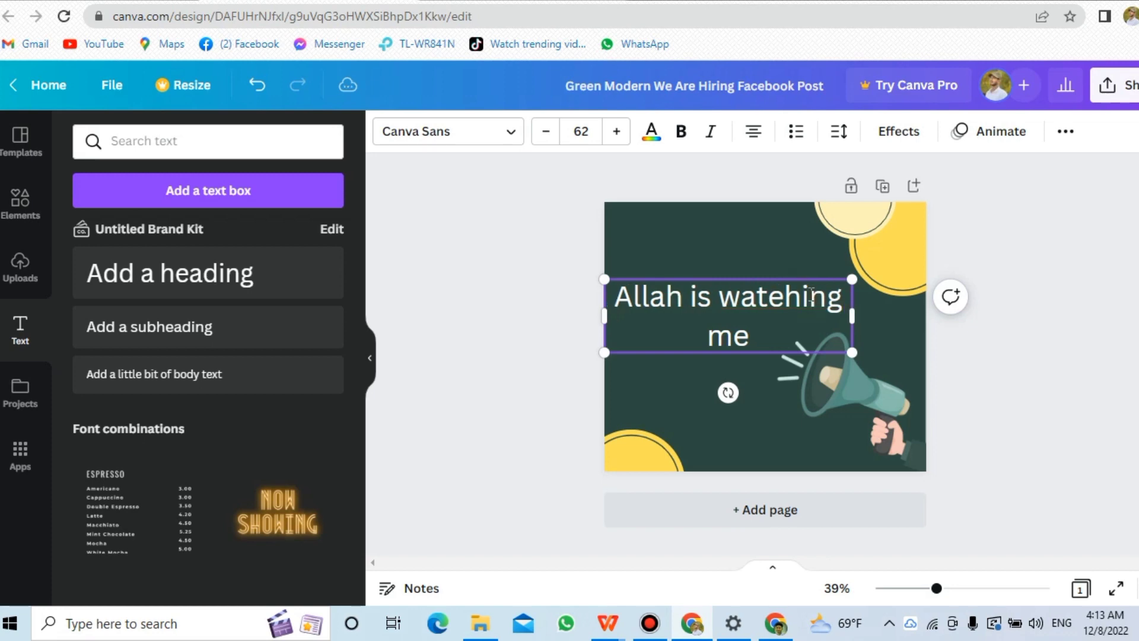
pyautogui.press('Left')
pyautogui.press('Left')
pyautogui.press('Delete')
pyautogui.write('c')
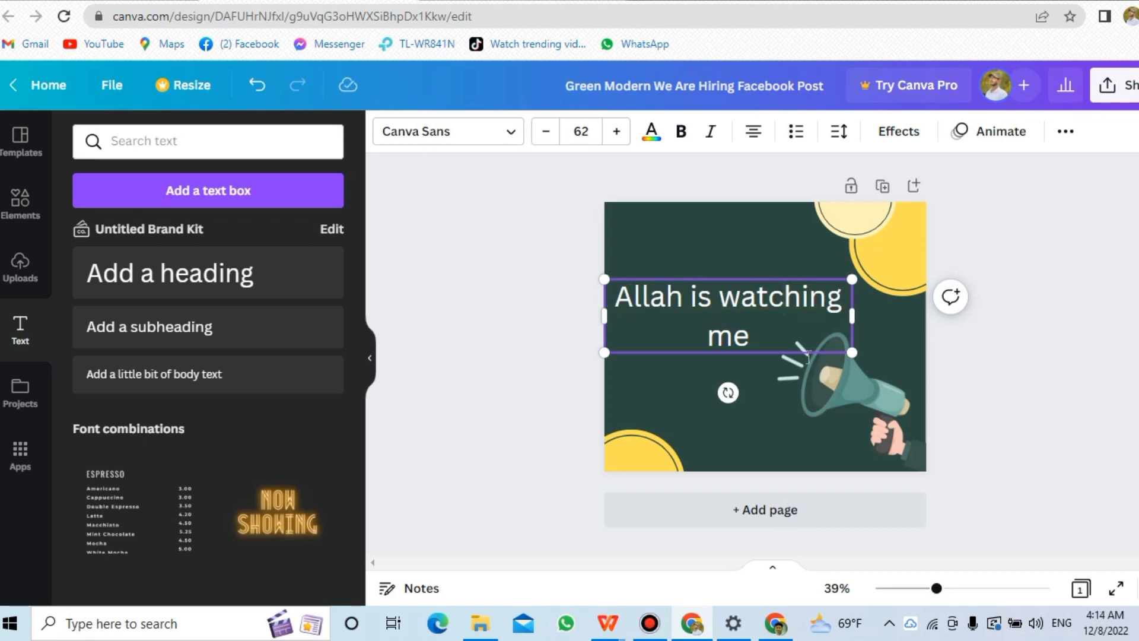
# Reselect the heading and colour its text with the purple default swatch.
pyautogui.click(748, 343)
pyautogui.click(667, 252)
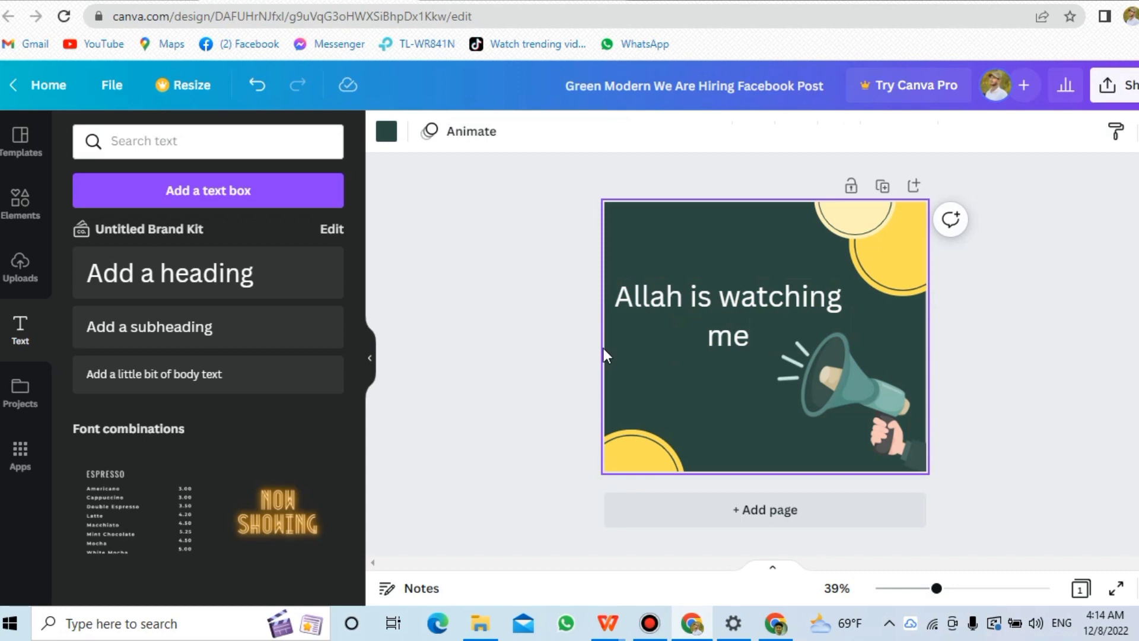
pyautogui.click(717, 301)
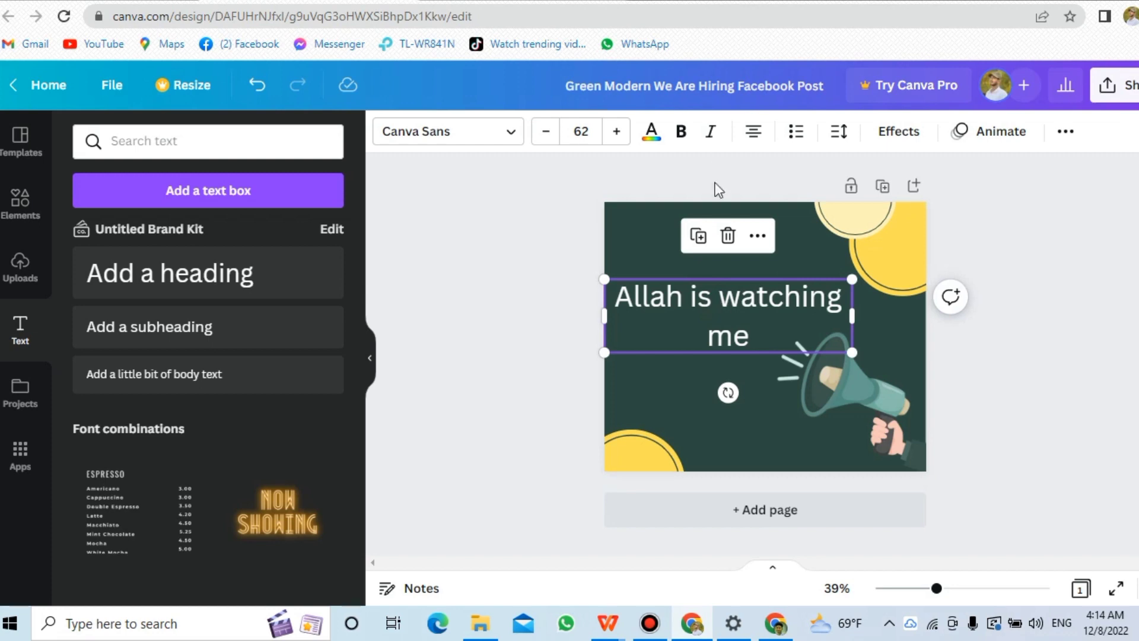
pyautogui.click(651, 138)
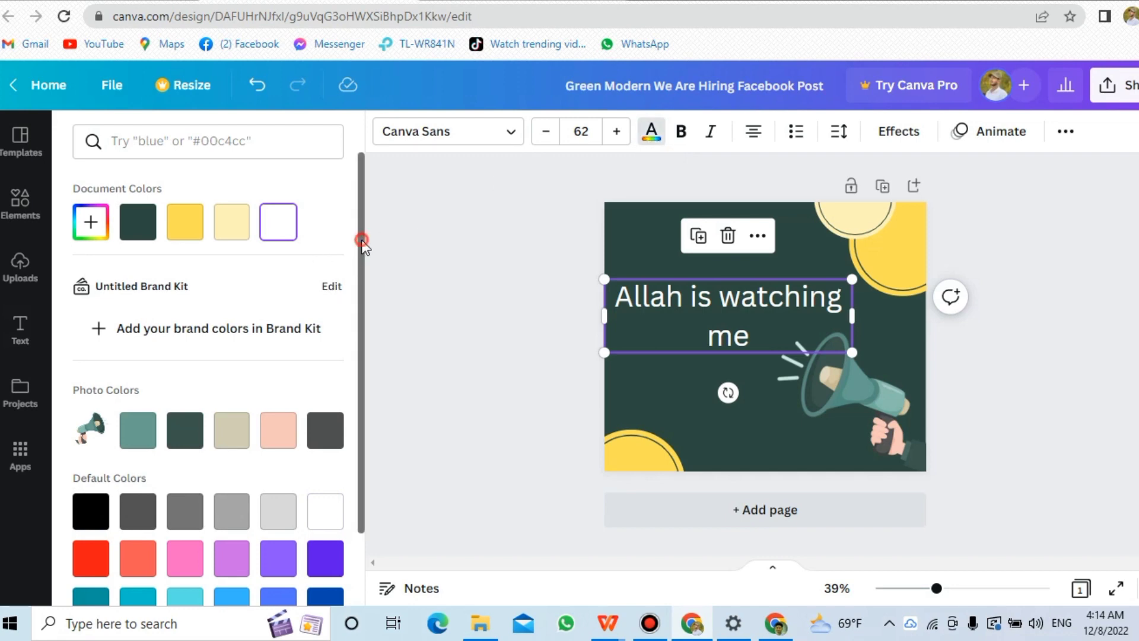
pyautogui.scroll(-2, 351, 340)
pyautogui.scroll(1, 356, 356)
pyautogui.scroll(1, 360, 249)
pyautogui.scroll(-2, 234, 460)
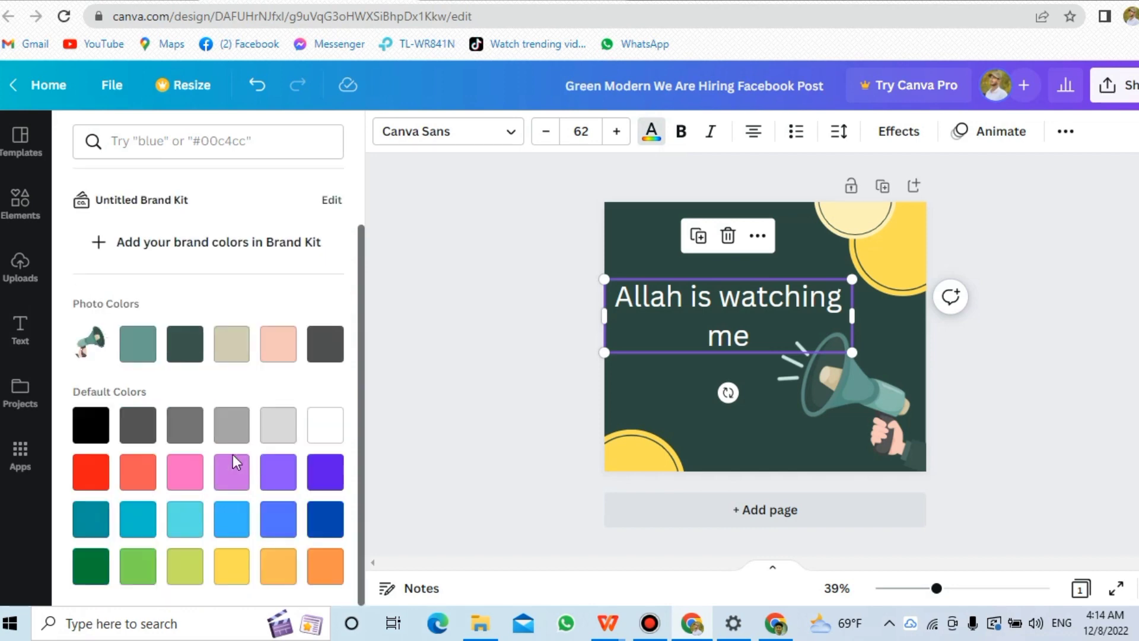
pyautogui.scroll(1, 234, 461)
pyautogui.scroll(1, 233, 454)
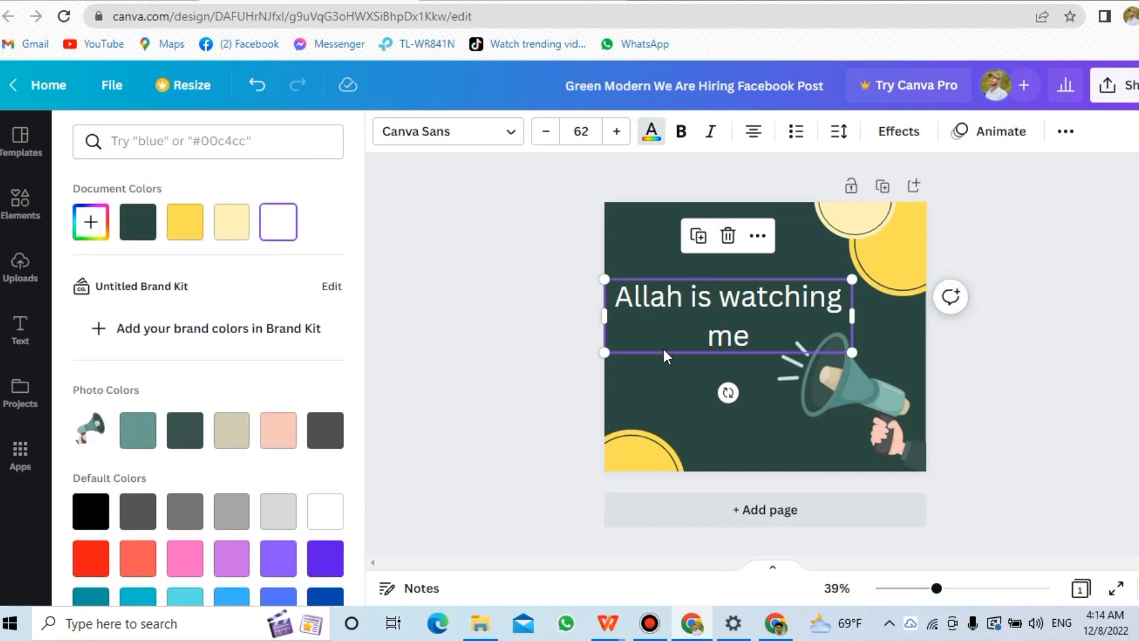
pyautogui.click(328, 560)
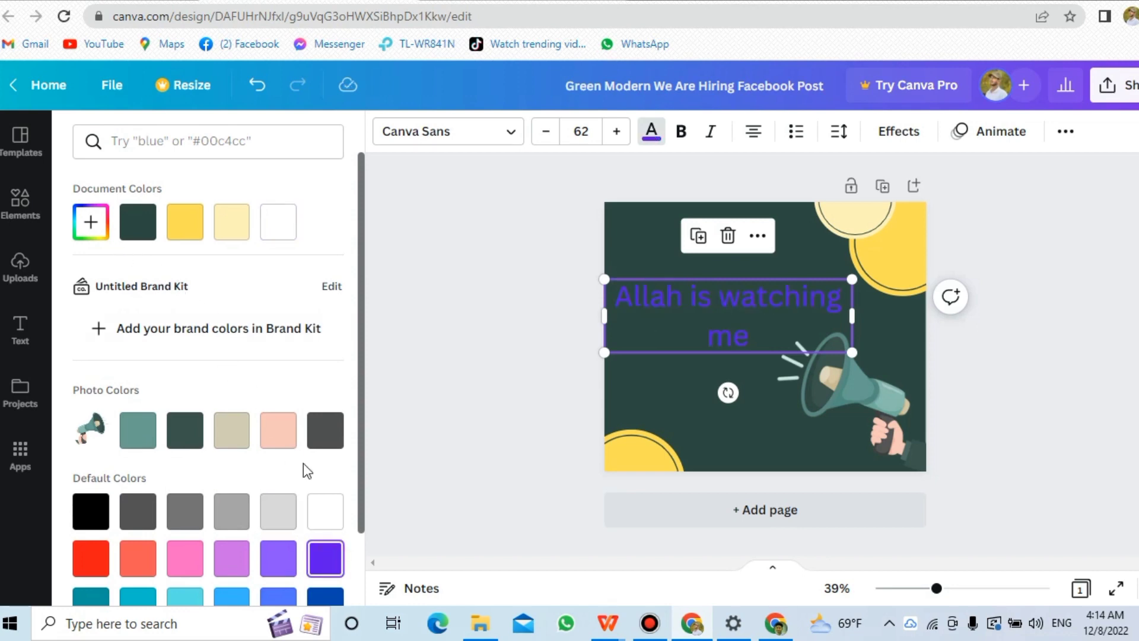
# Set a custom light greyish purple text colour #BFB8CD for the heading.
pyautogui.click(89, 224)
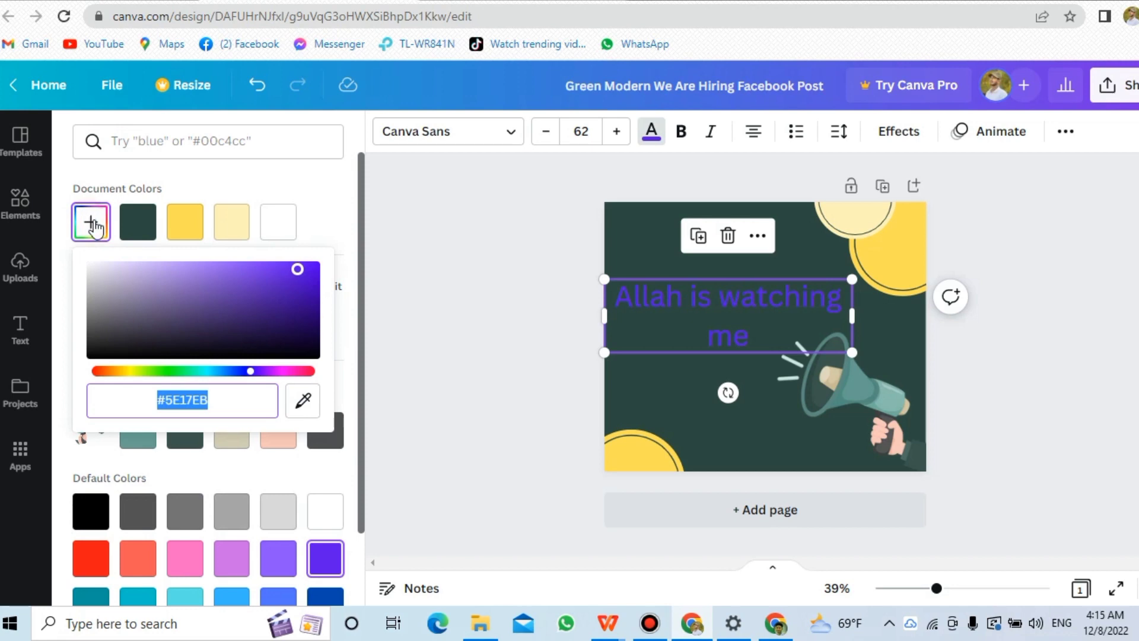
pyautogui.click(137, 280)
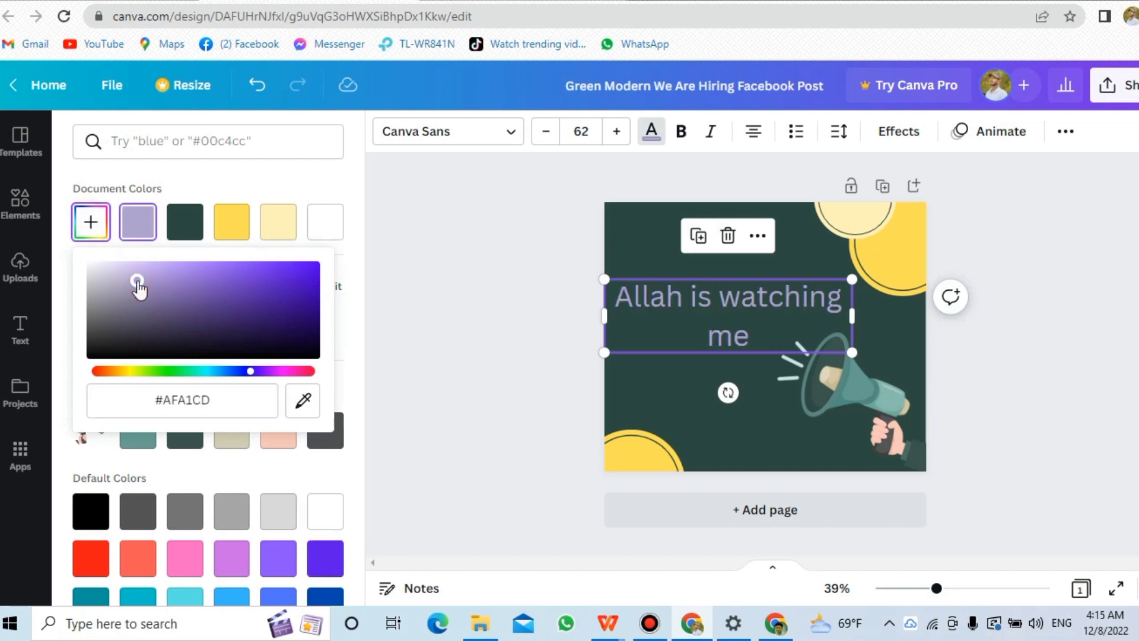
pyautogui.click(119, 295)
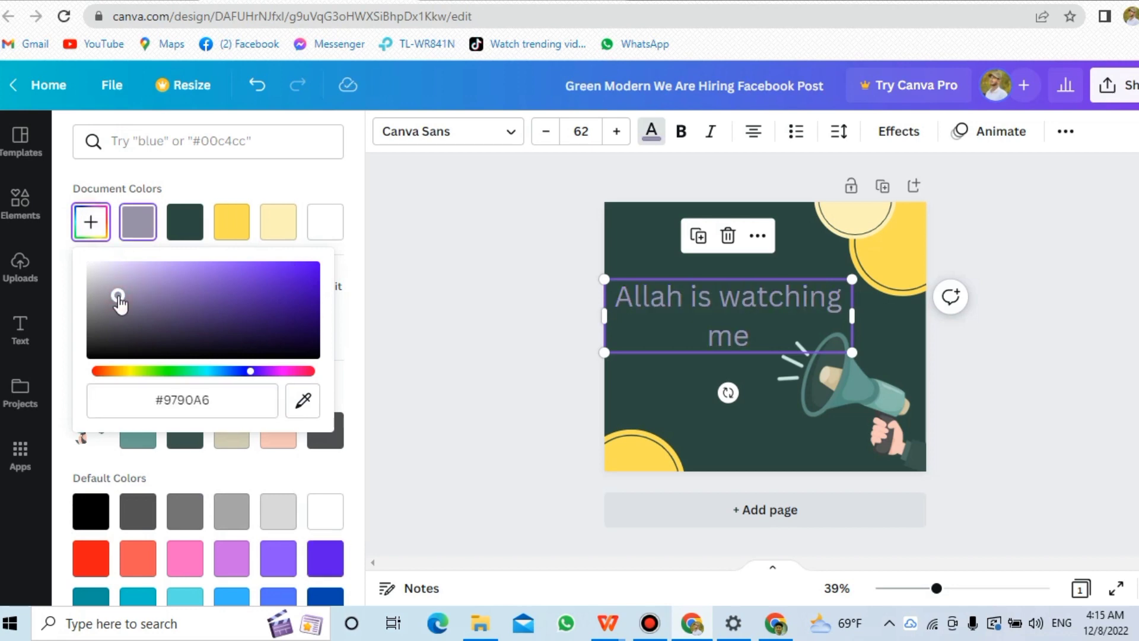
pyautogui.click(112, 278)
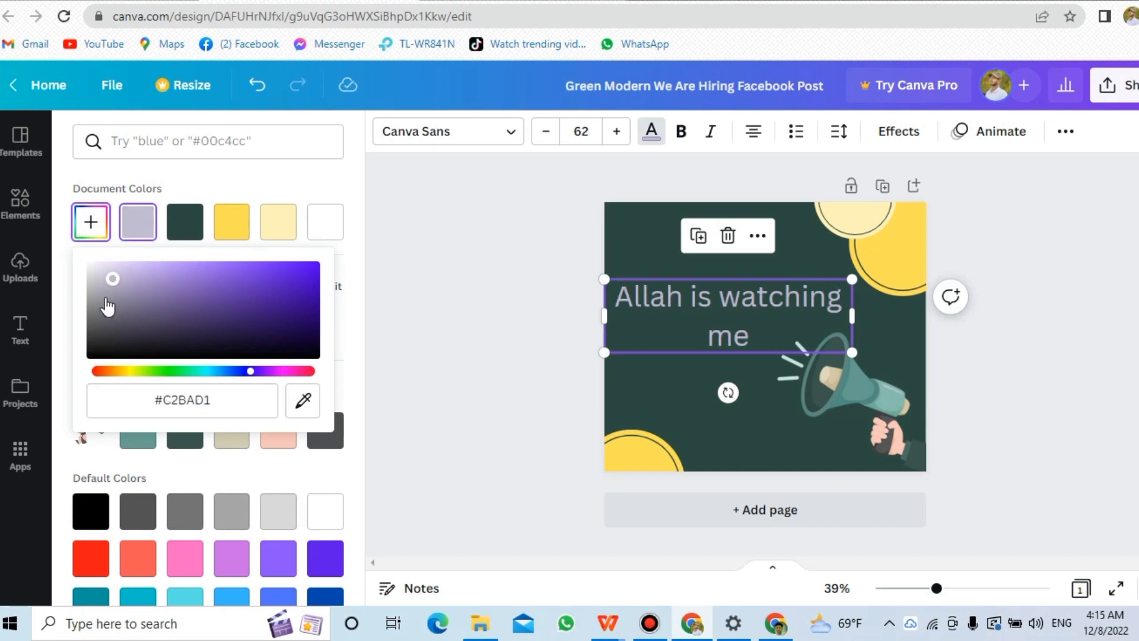
pyautogui.click(106, 295)
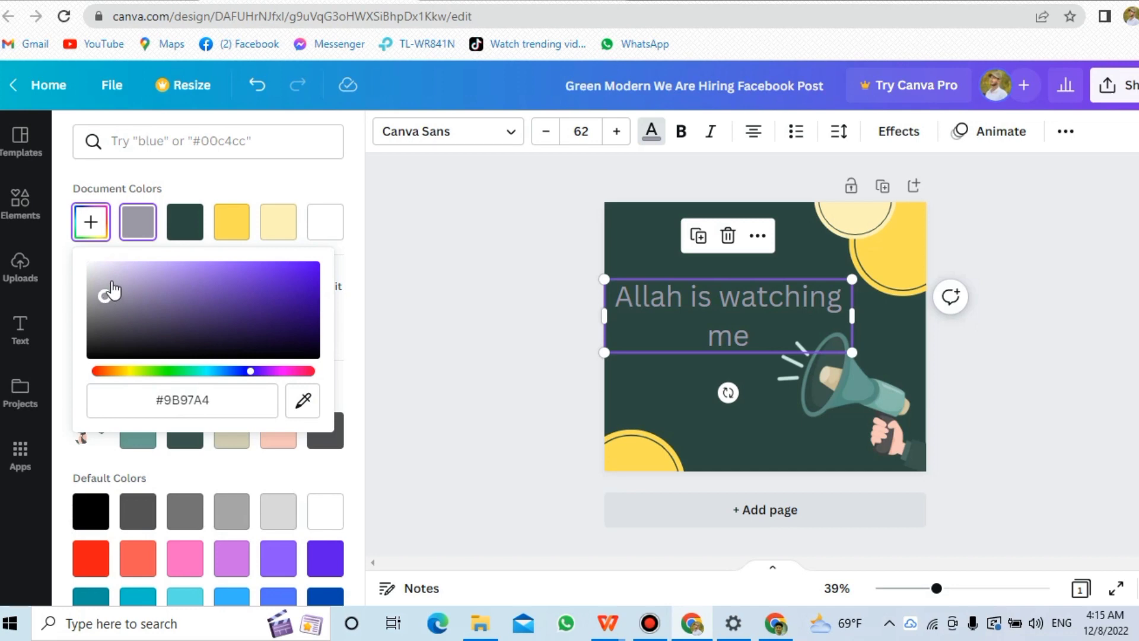
pyautogui.click(111, 280)
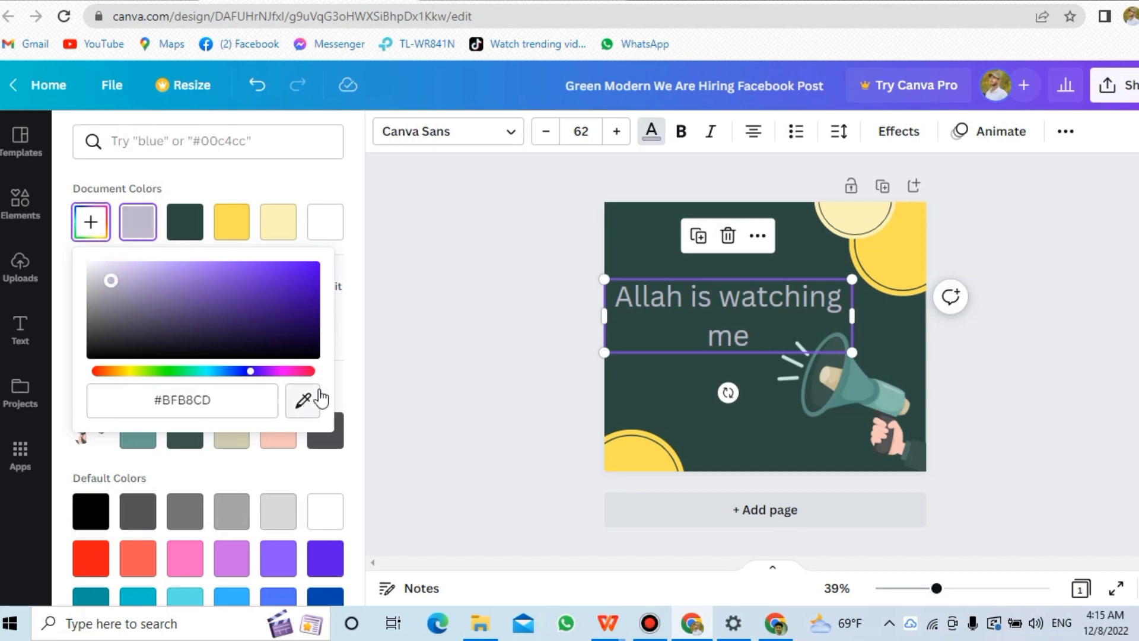
pyautogui.click(421, 313)
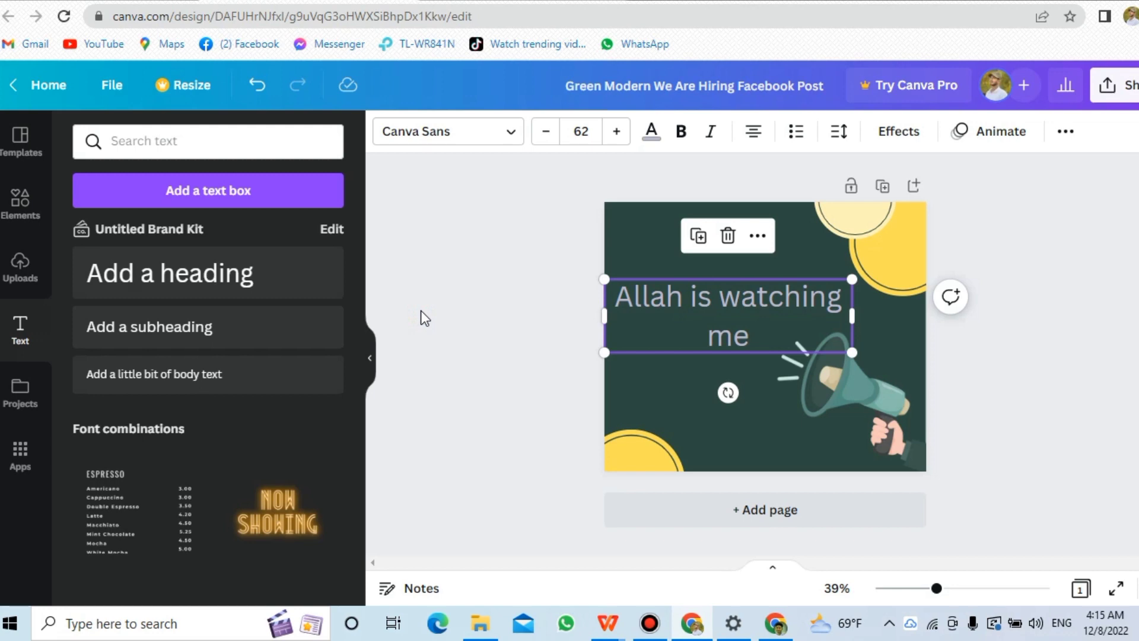
# Set the heading's font size to 61 and widen its box so the text fits on one line.
pyautogui.click(616, 136)
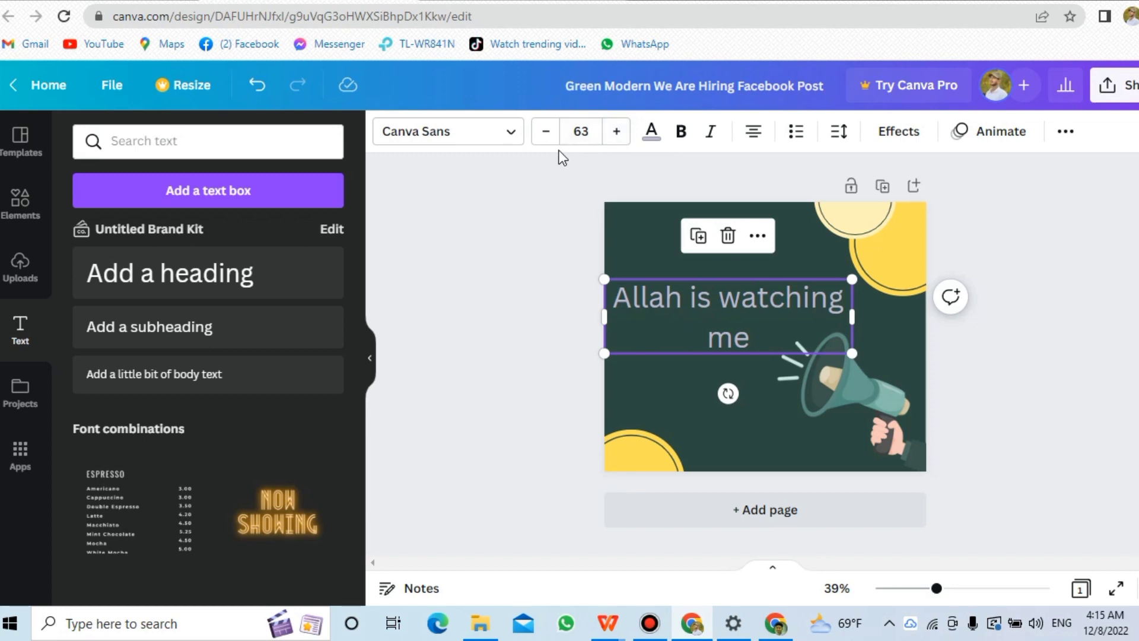
pyautogui.click(542, 146)
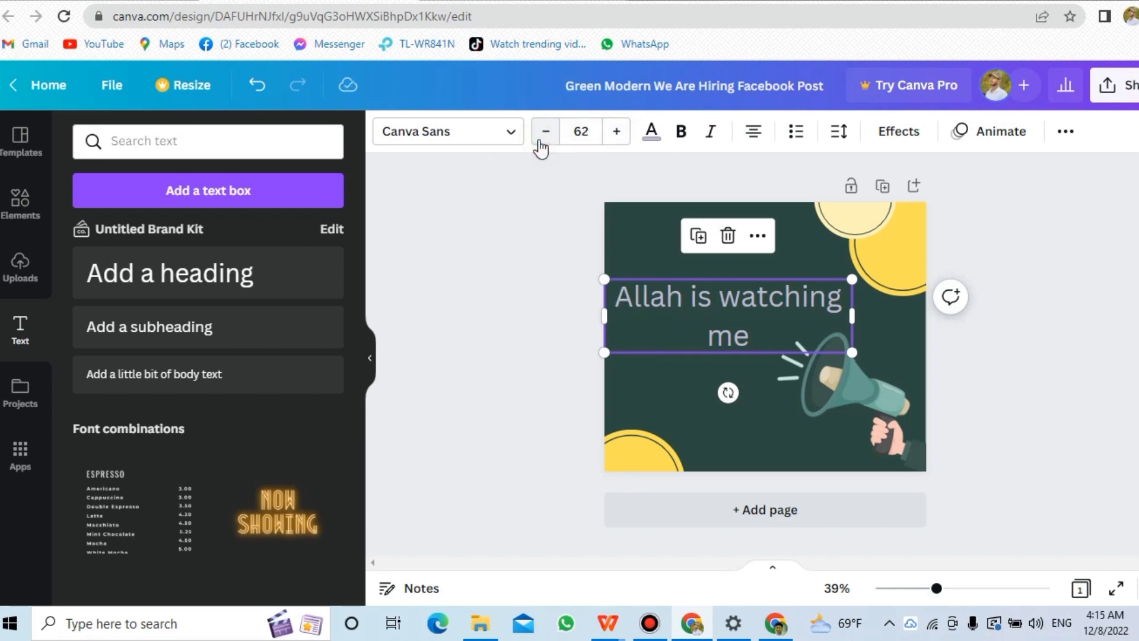
pyautogui.click(542, 144)
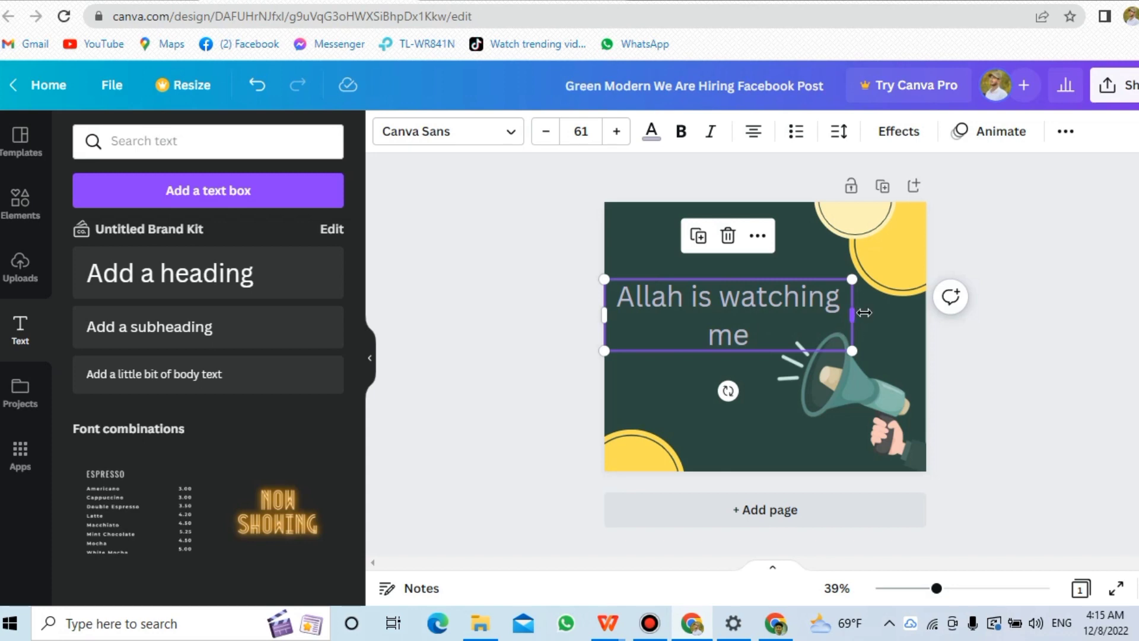
pyautogui.moveTo(864, 312); pyautogui.dragTo(921, 313)
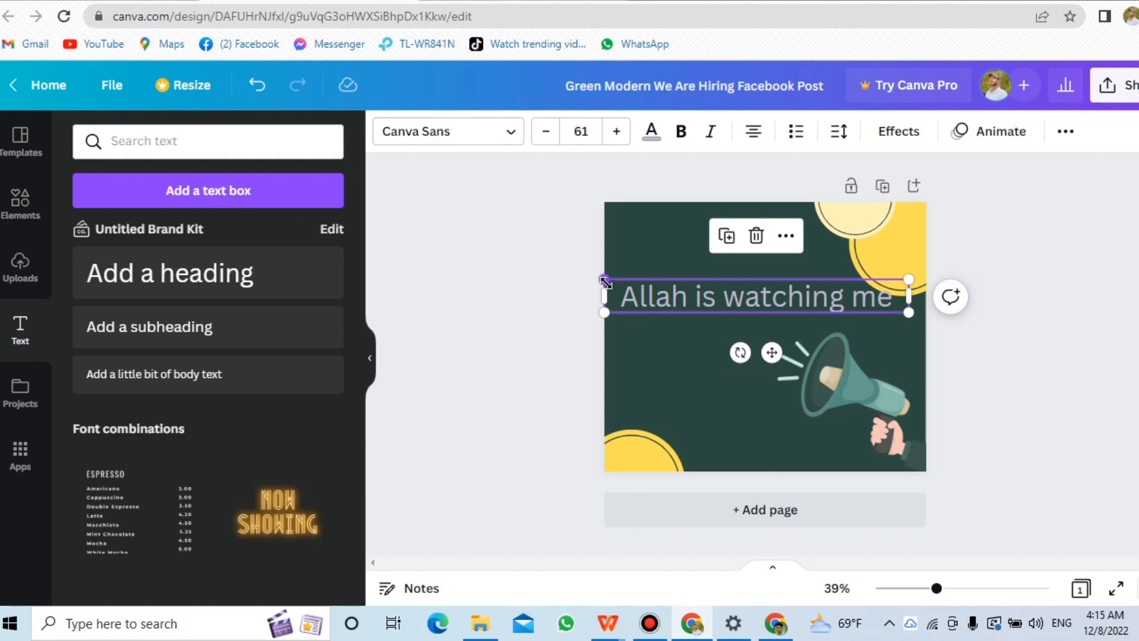
# Scale the heading down to size 55.6 and move it slightly higher on the post.
pyautogui.moveTo(604, 280); pyautogui.dragTo(632, 297)
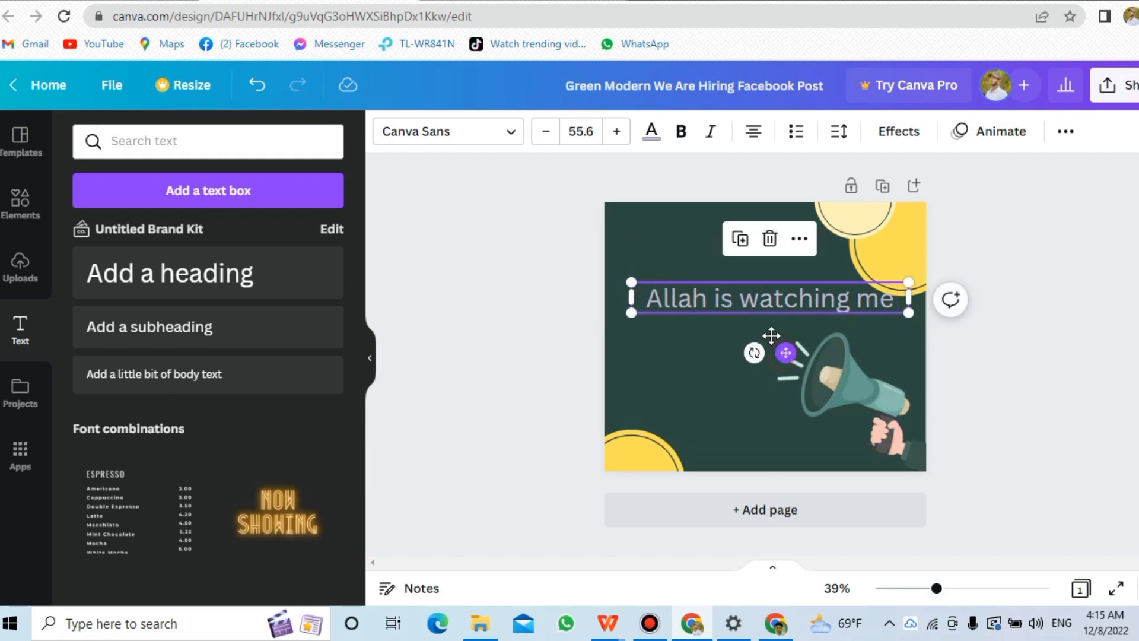
pyautogui.moveTo(777, 353); pyautogui.dragTo(755, 338)
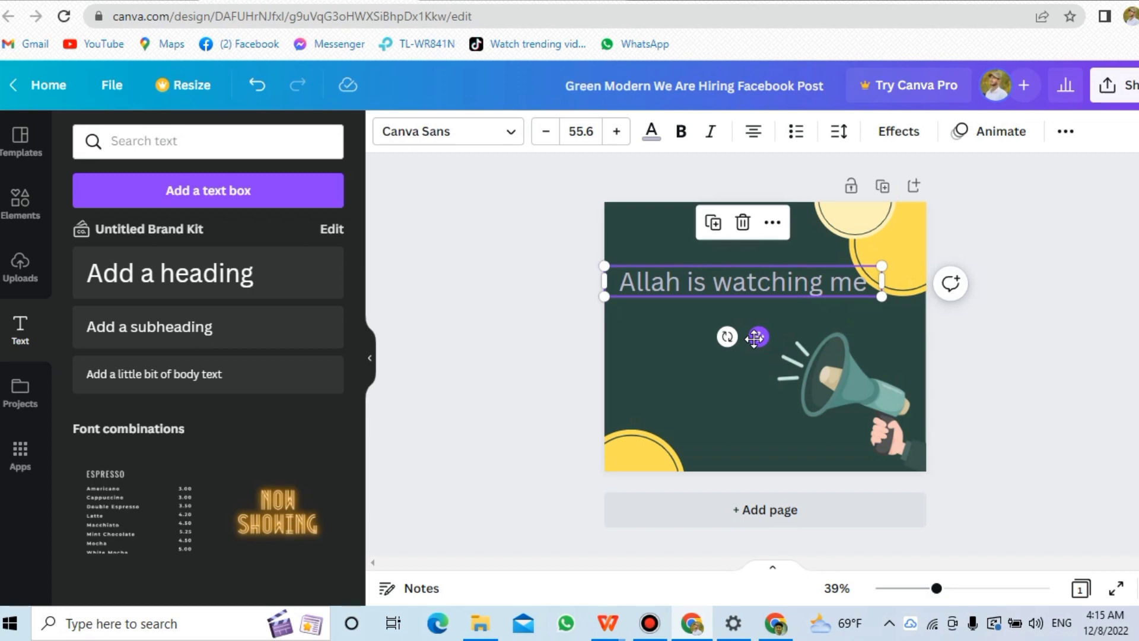
# Select all the heading text and change its font to Rundeck Texture.
pyautogui.click(726, 284)
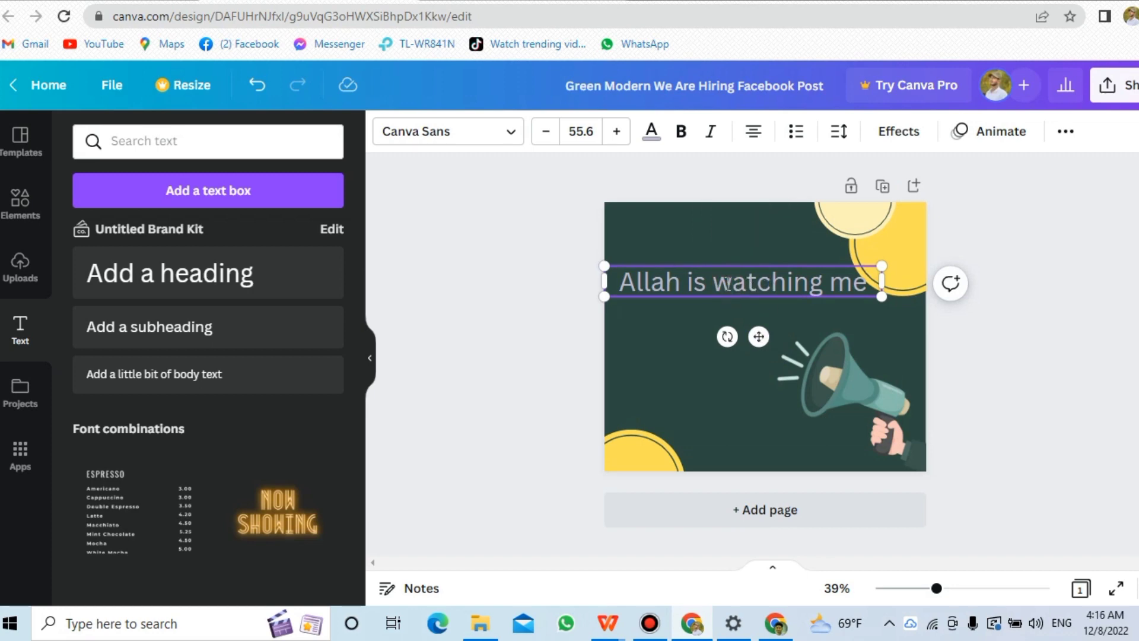
pyautogui.hotkey('ctrl', 'a')
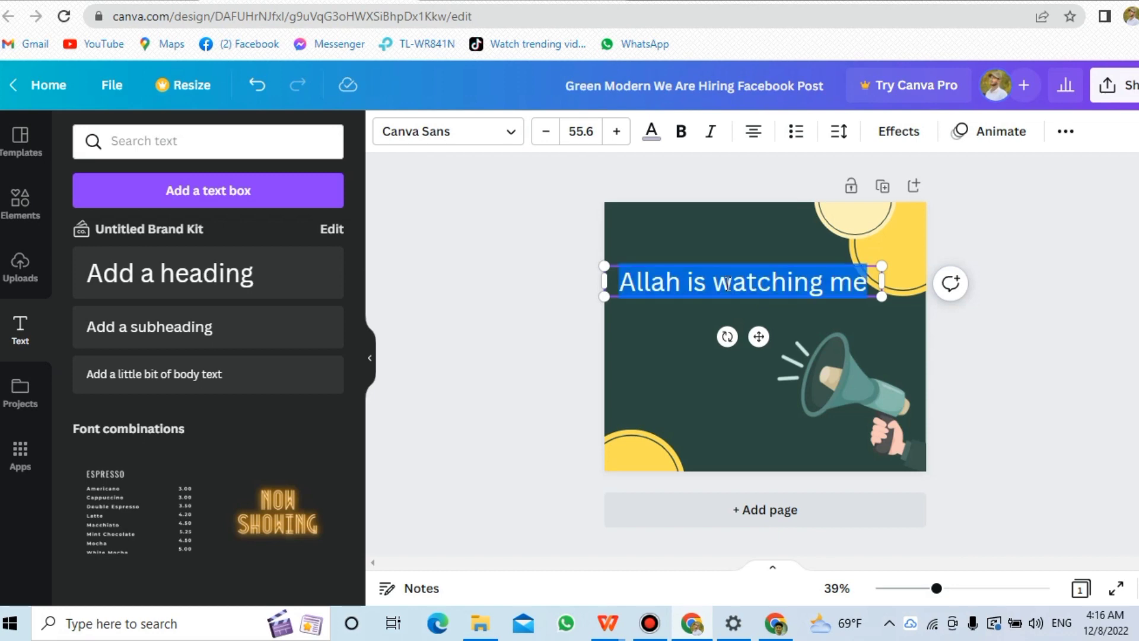
pyautogui.click(510, 135)
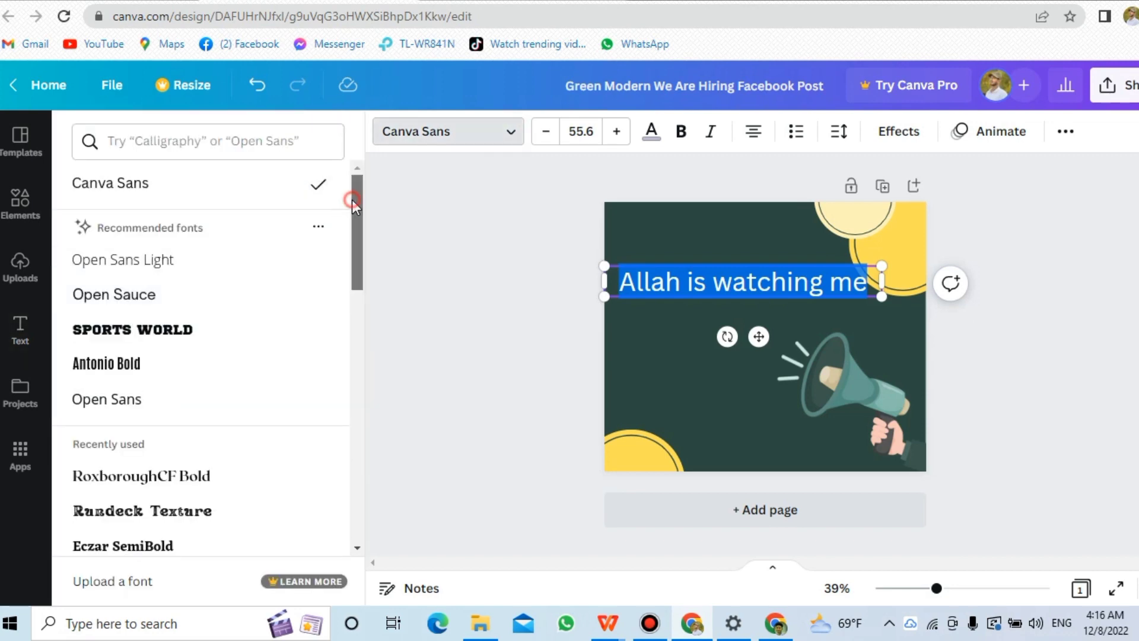
pyautogui.moveTo(352, 200); pyautogui.dragTo(338, 262)
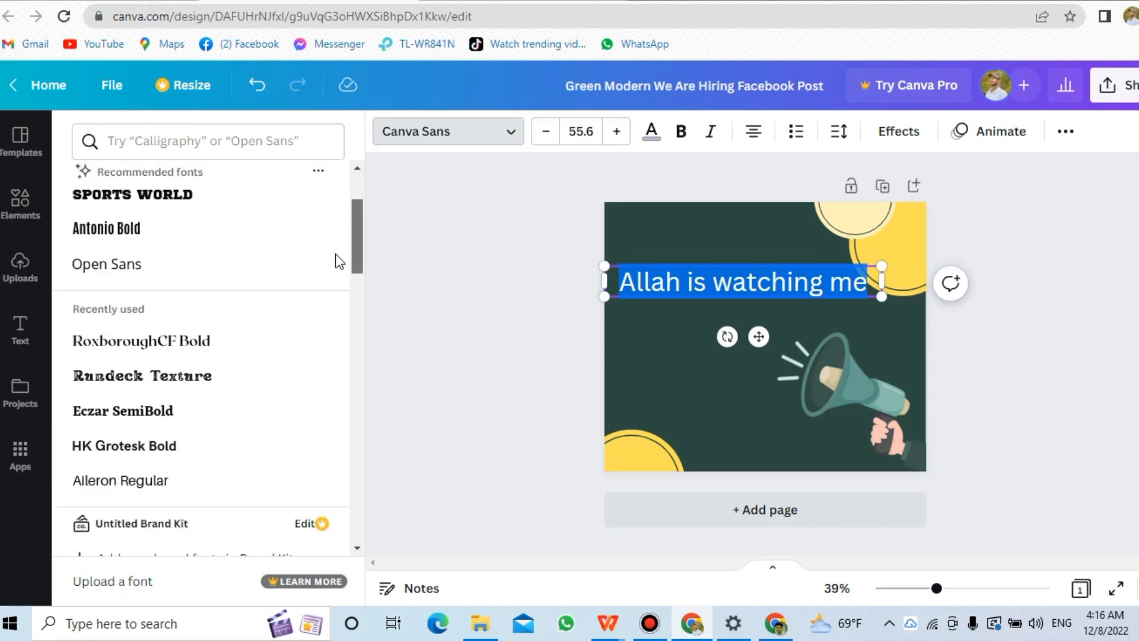
pyautogui.click(197, 371)
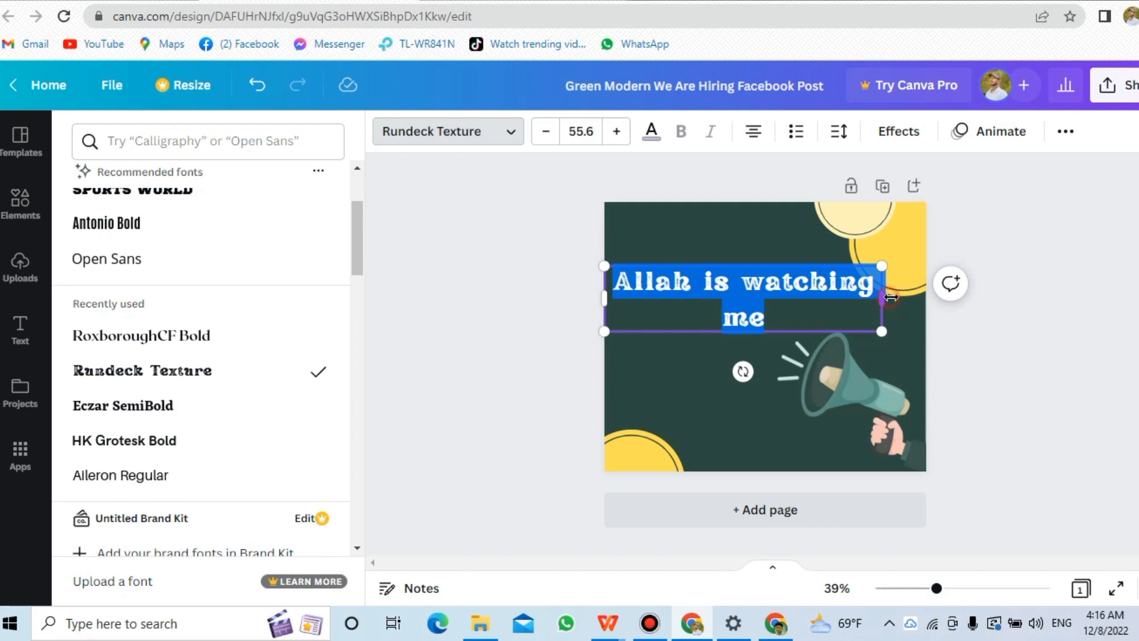
# Widen the heading box and reduce its font size to 46.6, then deselect it.
pyautogui.moveTo(893, 295); pyautogui.dragTo(948, 298)
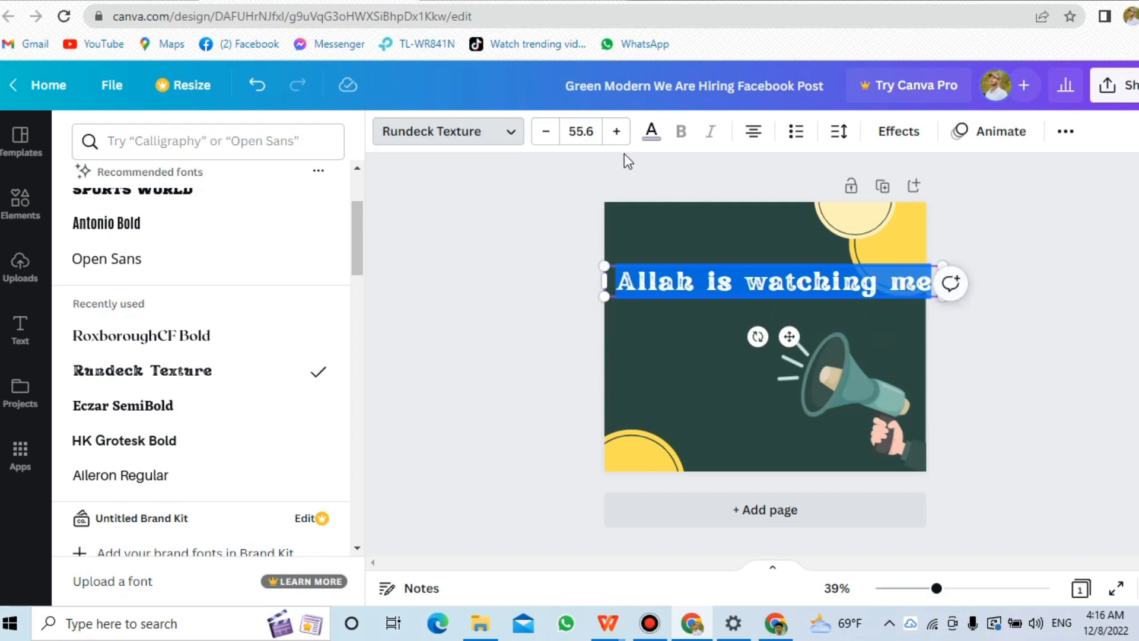
pyautogui.click(546, 131)
pyautogui.click(546, 131)
pyautogui.click(546, 131)
pyautogui.click(546, 131)
pyautogui.click(546, 131)
pyautogui.click(546, 131)
pyautogui.click(546, 131)
pyautogui.click(546, 132)
pyautogui.click(546, 131)
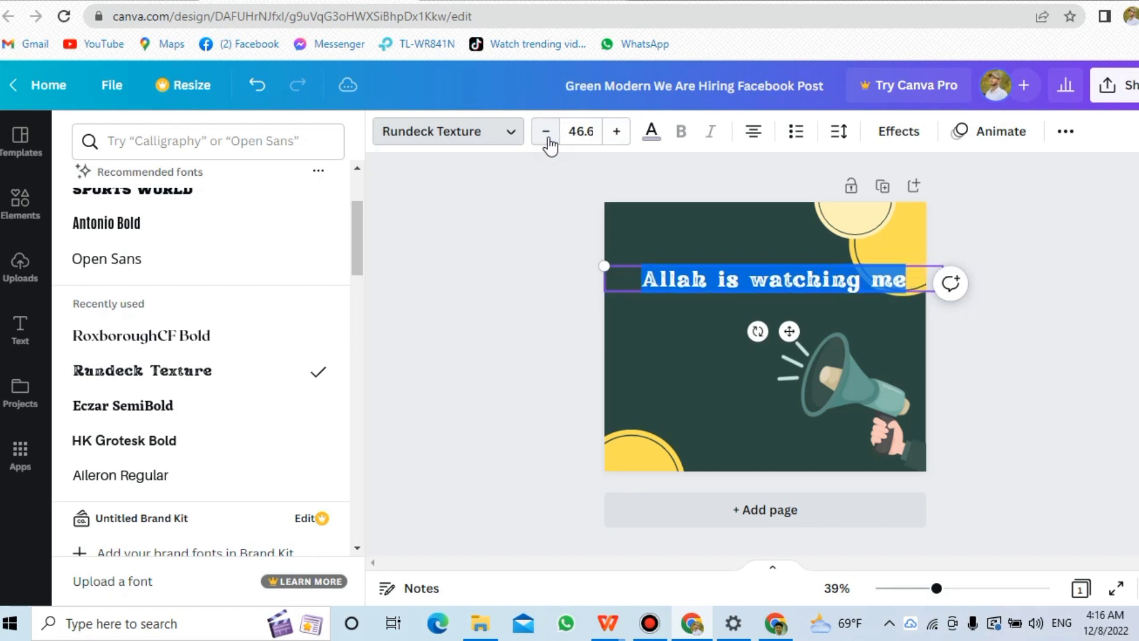
pyautogui.click(552, 343)
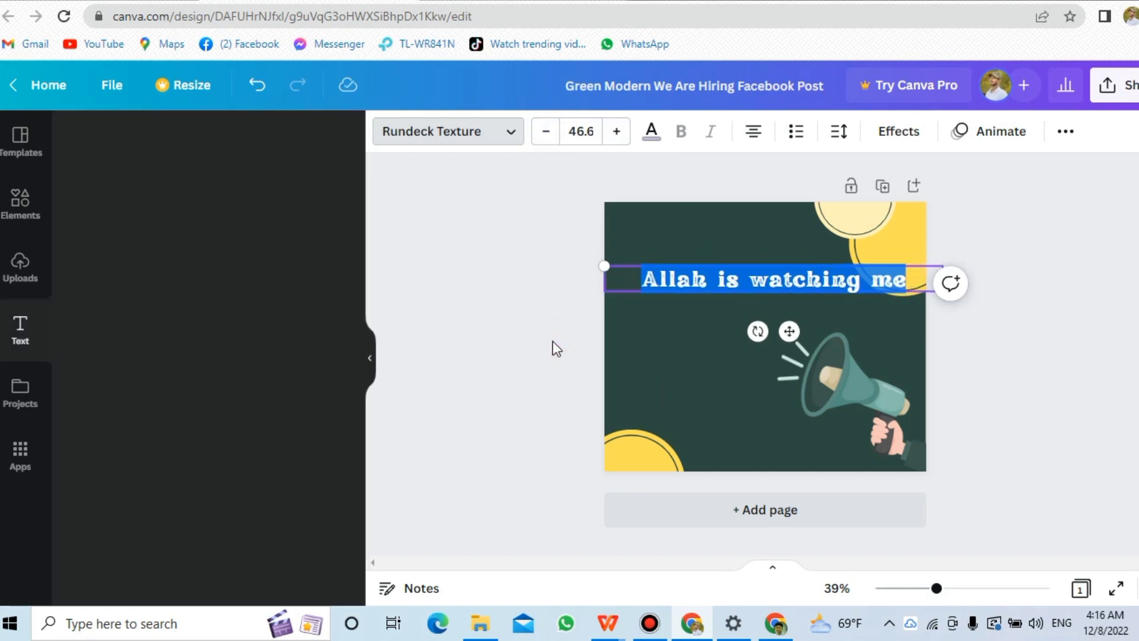
pyautogui.click(975, 337)
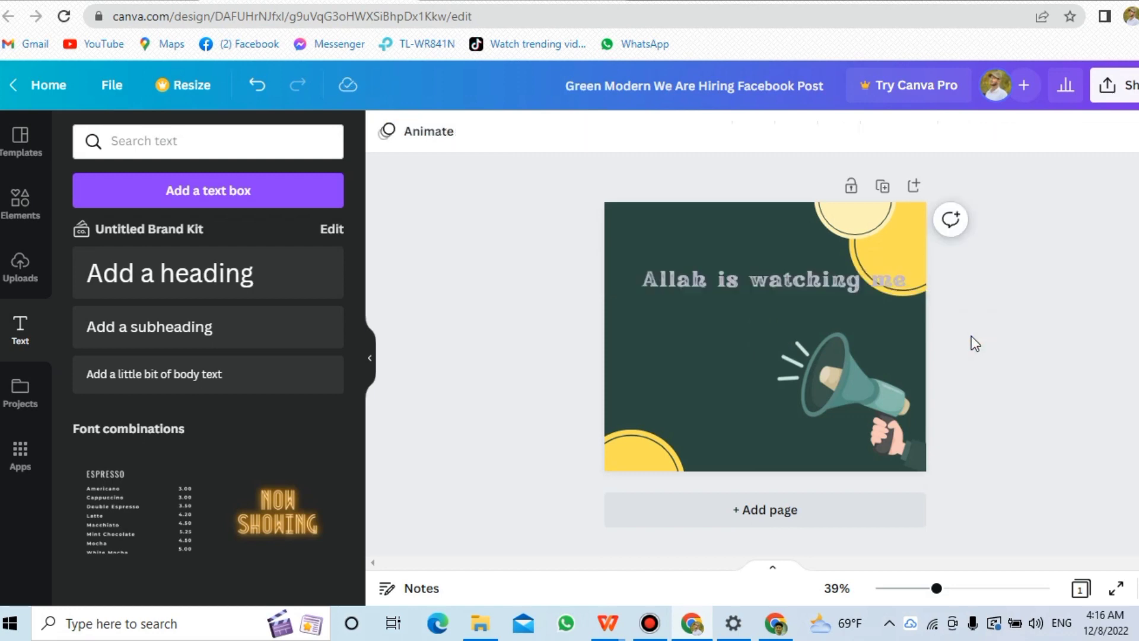
# Nudge the heading slightly lower and left, then set its text colour to red.
pyautogui.click(767, 273)
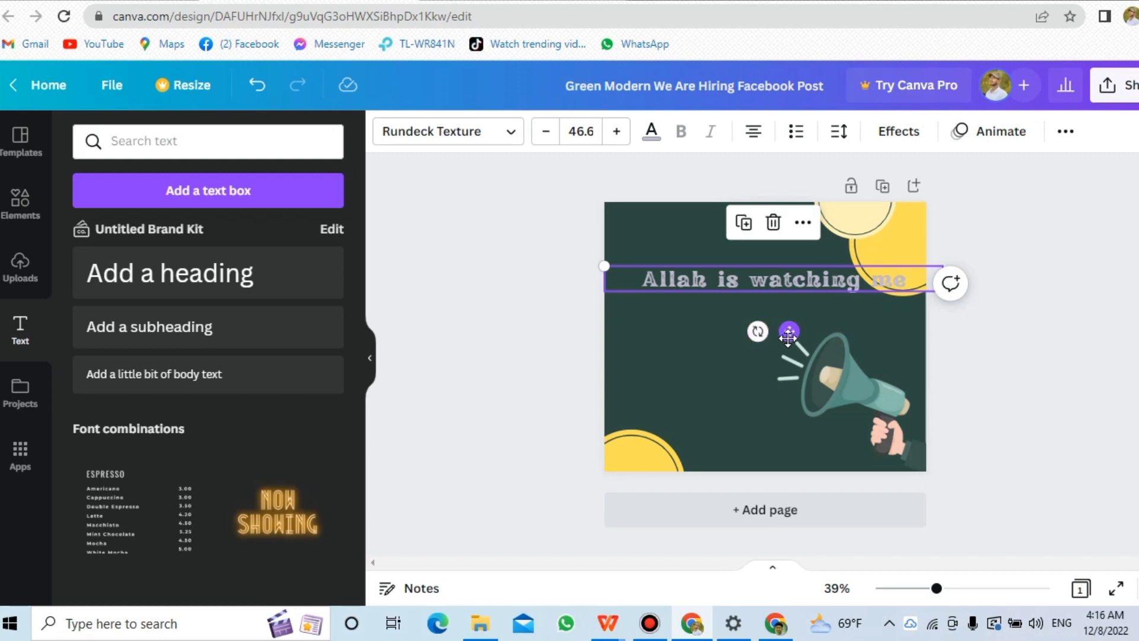
pyautogui.moveTo(788, 334); pyautogui.dragTo(758, 349)
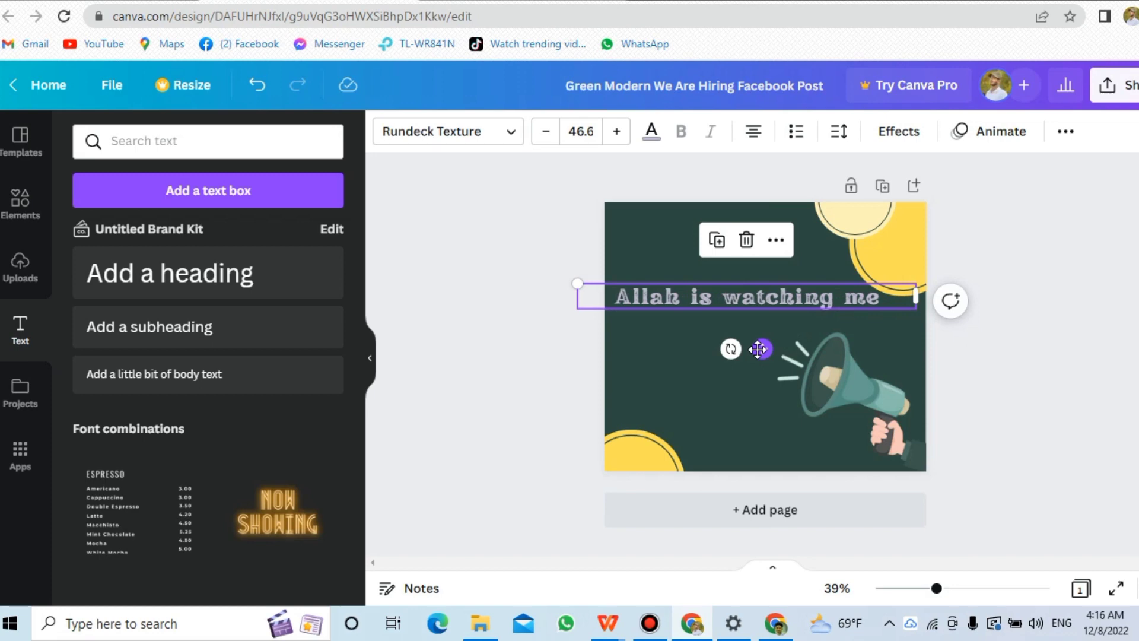
pyautogui.click(649, 134)
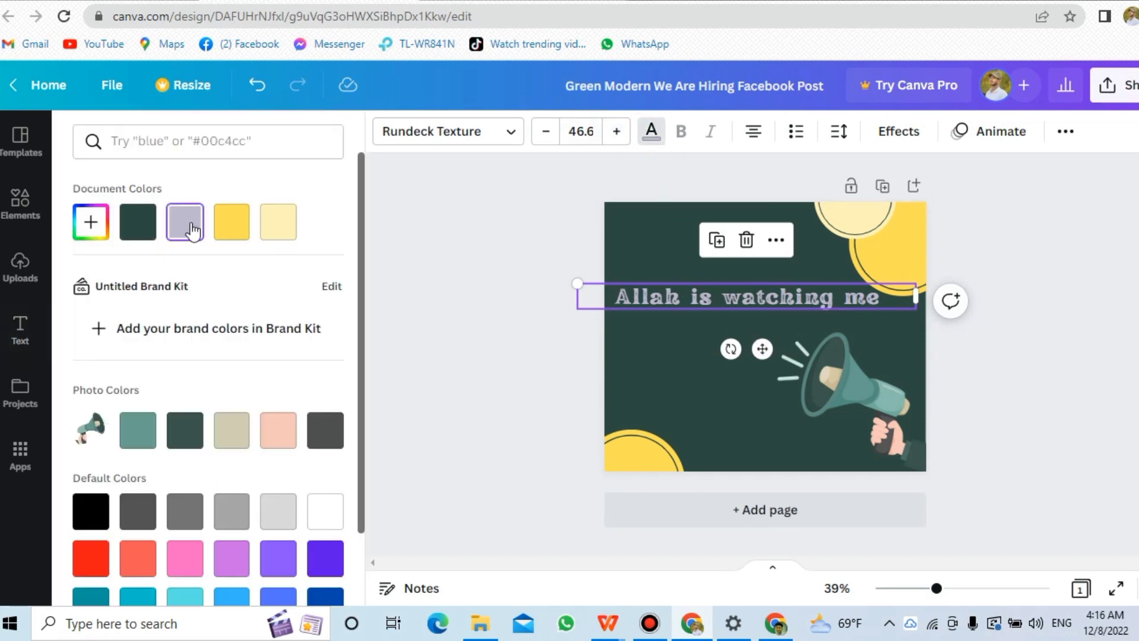
pyautogui.click(96, 569)
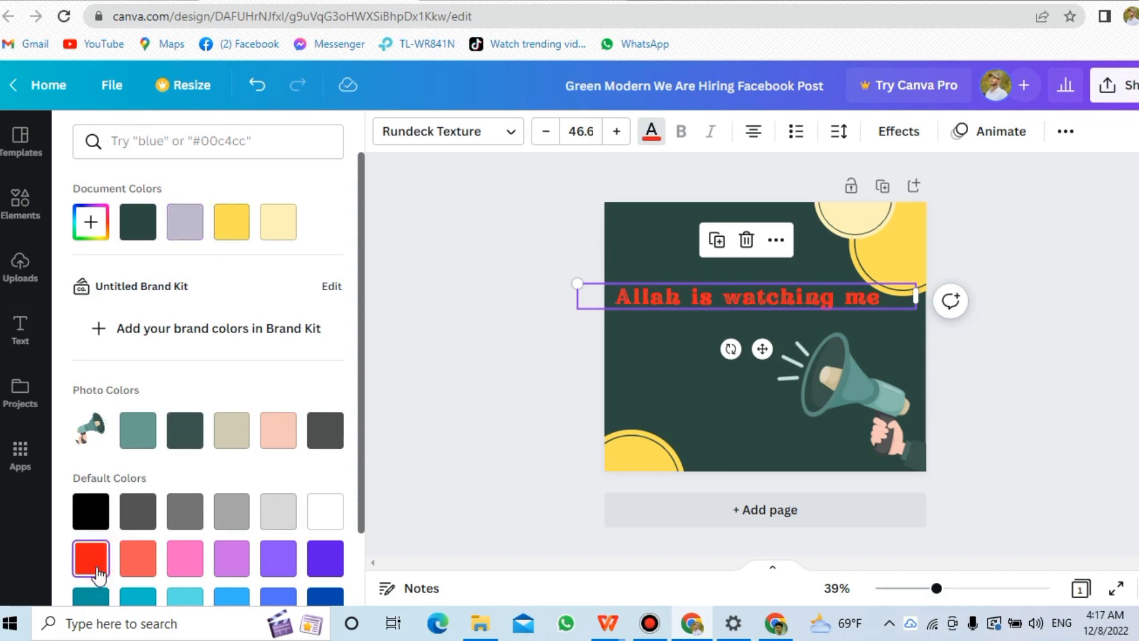
pyautogui.click(542, 239)
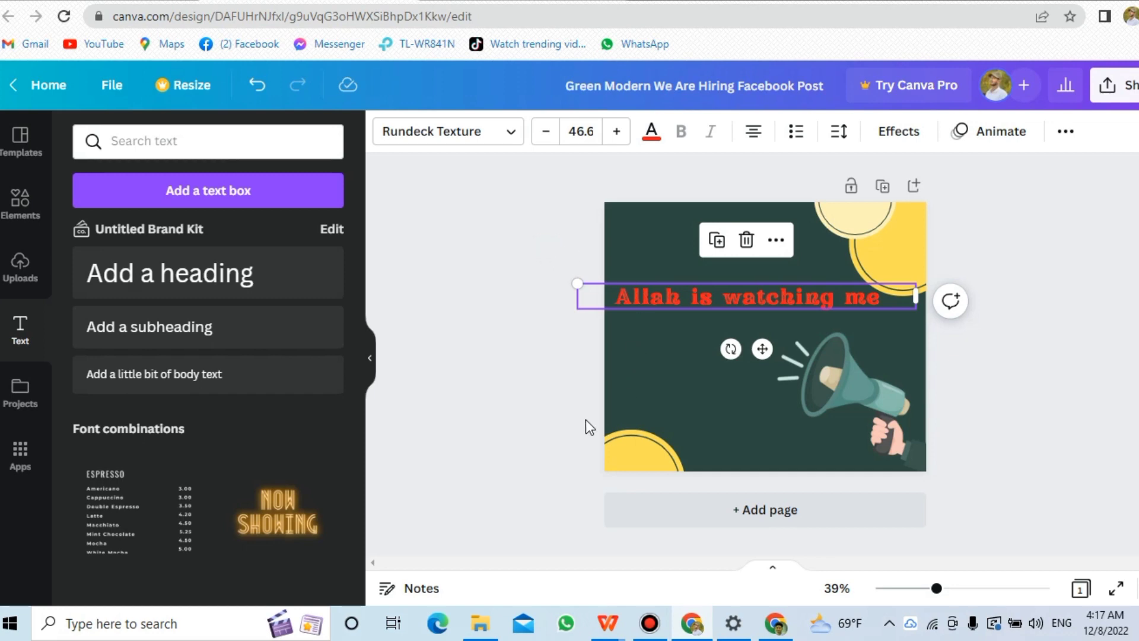
pyautogui.click(564, 358)
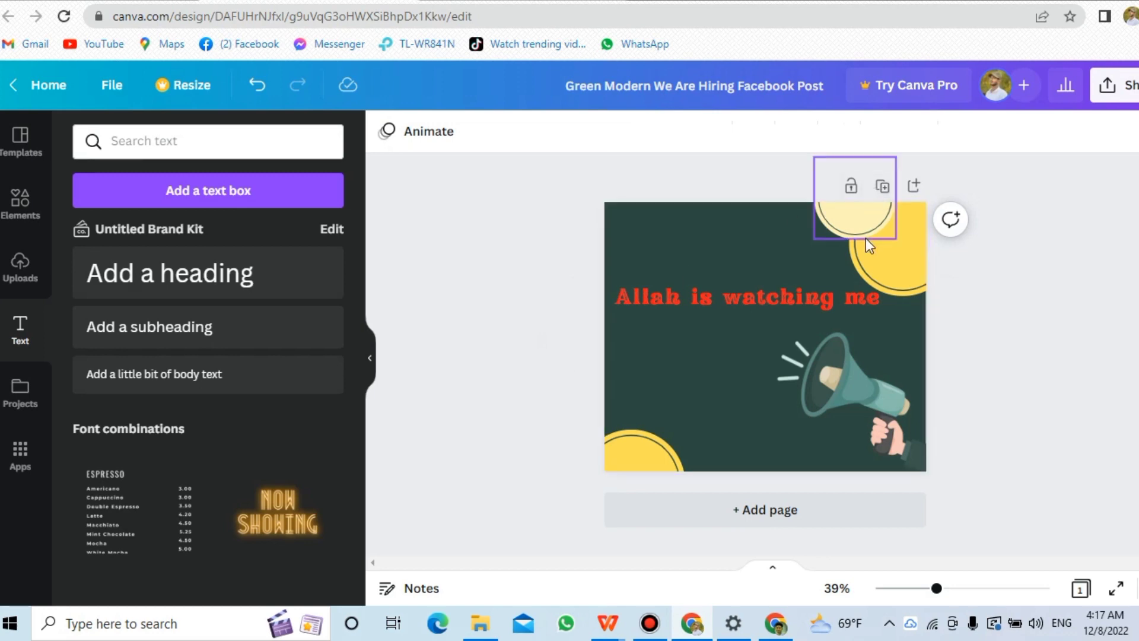
# Recolour the large circle in the top-right corner red.
pyautogui.click(888, 265)
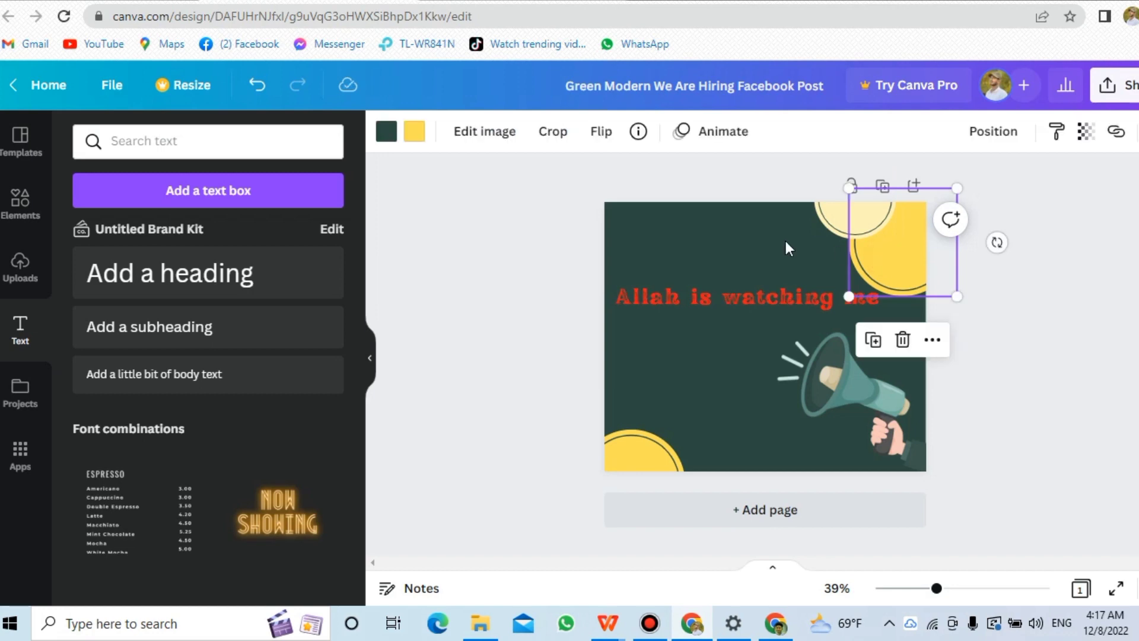
pyautogui.click(415, 133)
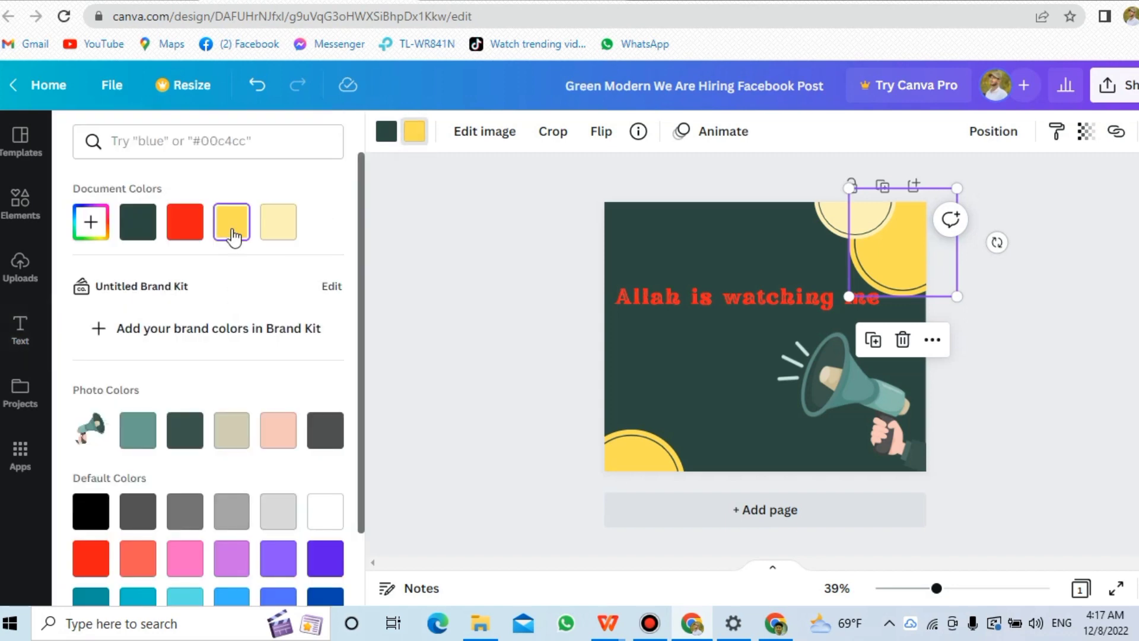
pyautogui.click(276, 232)
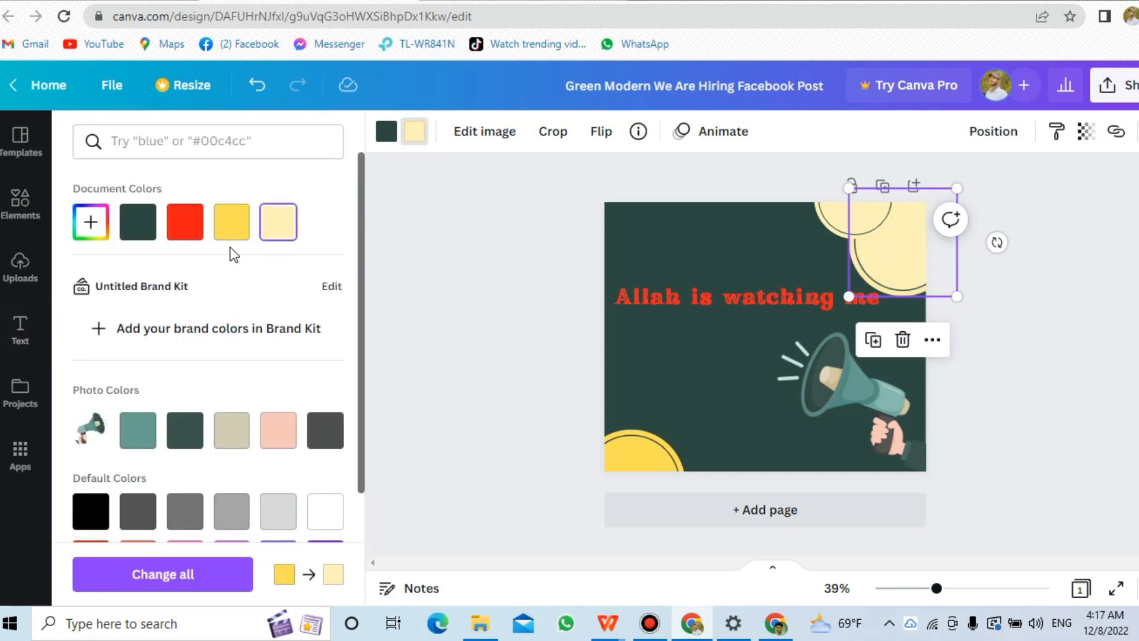
pyautogui.click(195, 232)
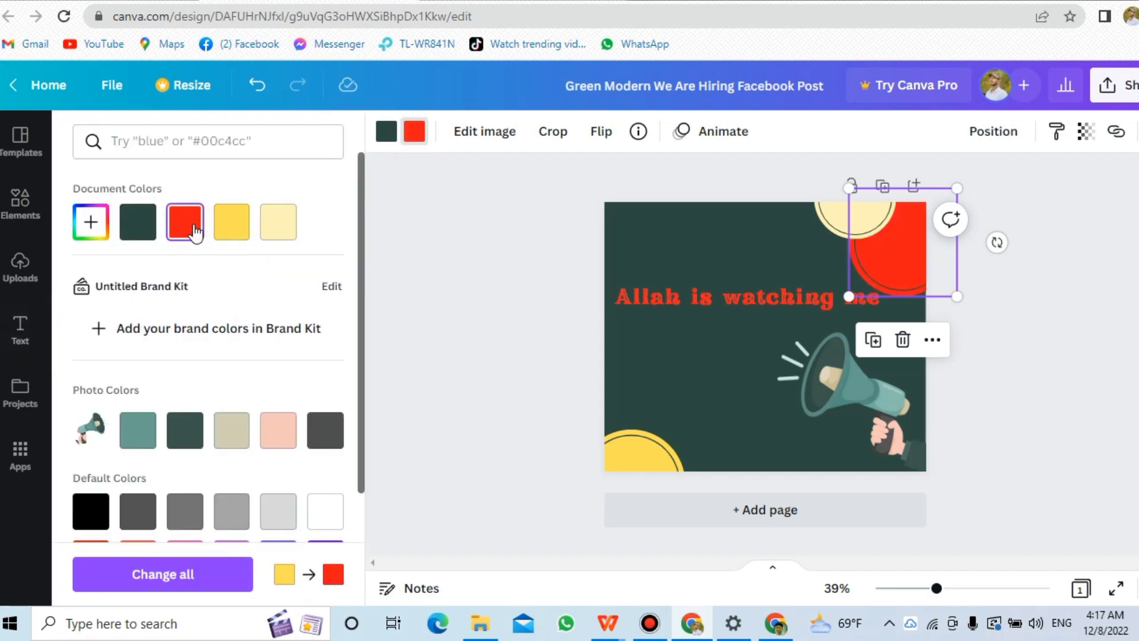
# Recolour the small circle at the top edge purple.
pyautogui.click(831, 223)
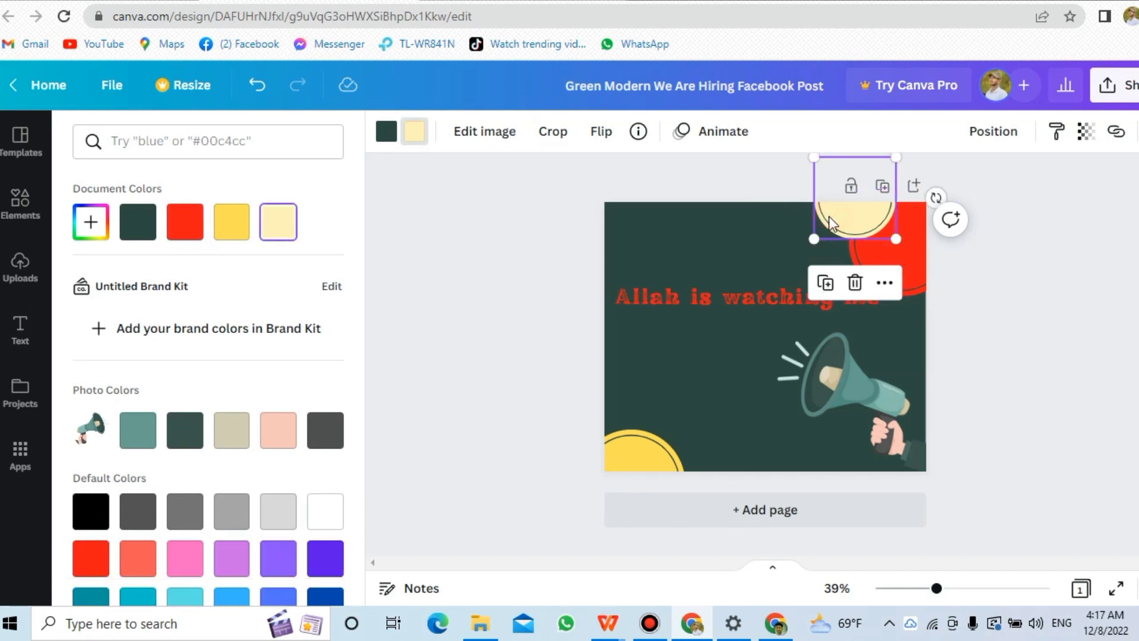
pyautogui.click(135, 229)
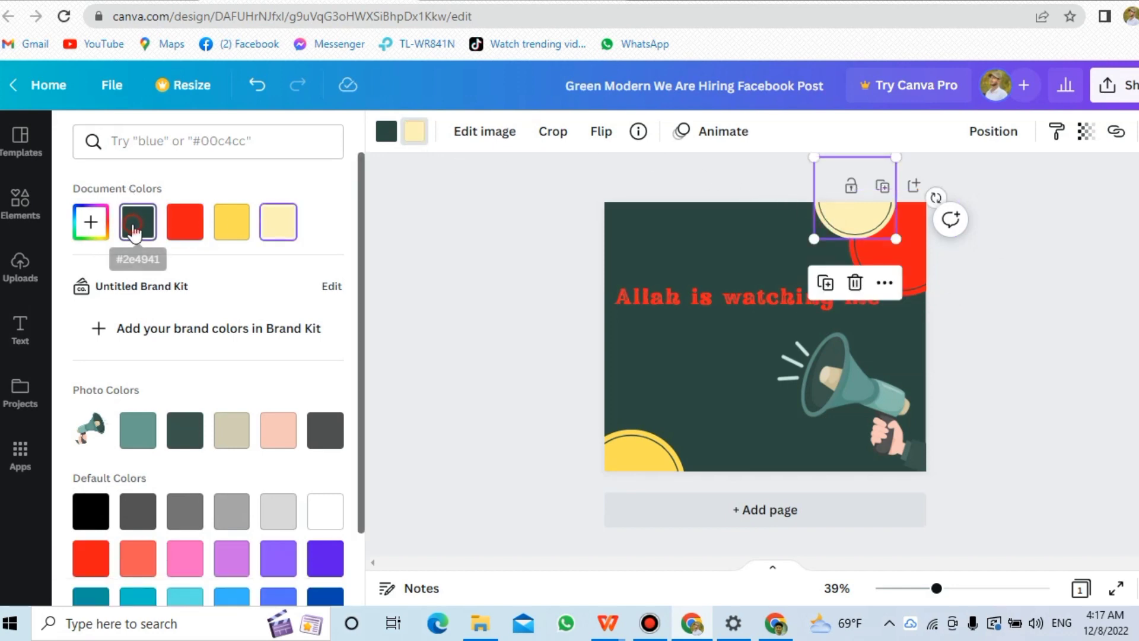
pyautogui.click(239, 495)
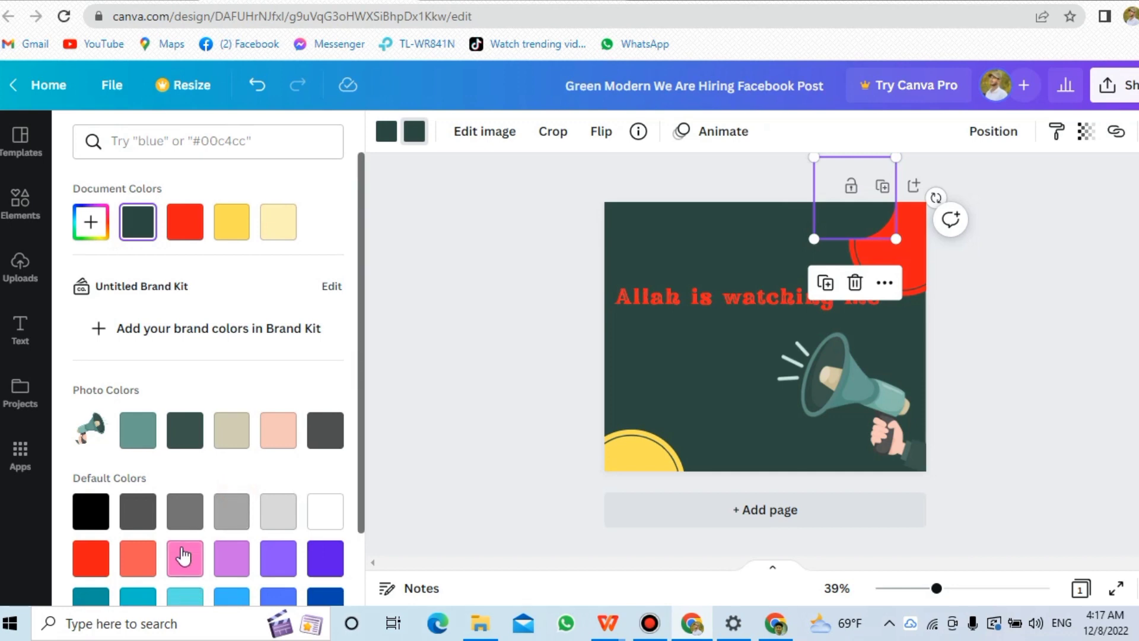
pyautogui.click(319, 562)
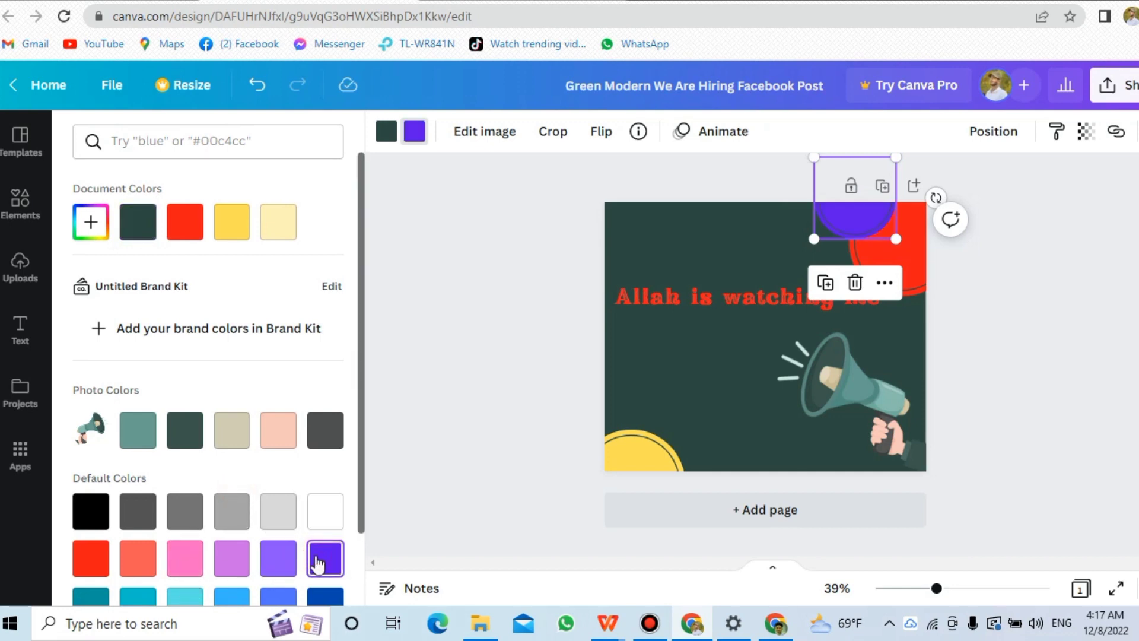
# Delete the megaphone illustration from the post.
pyautogui.click(849, 390)
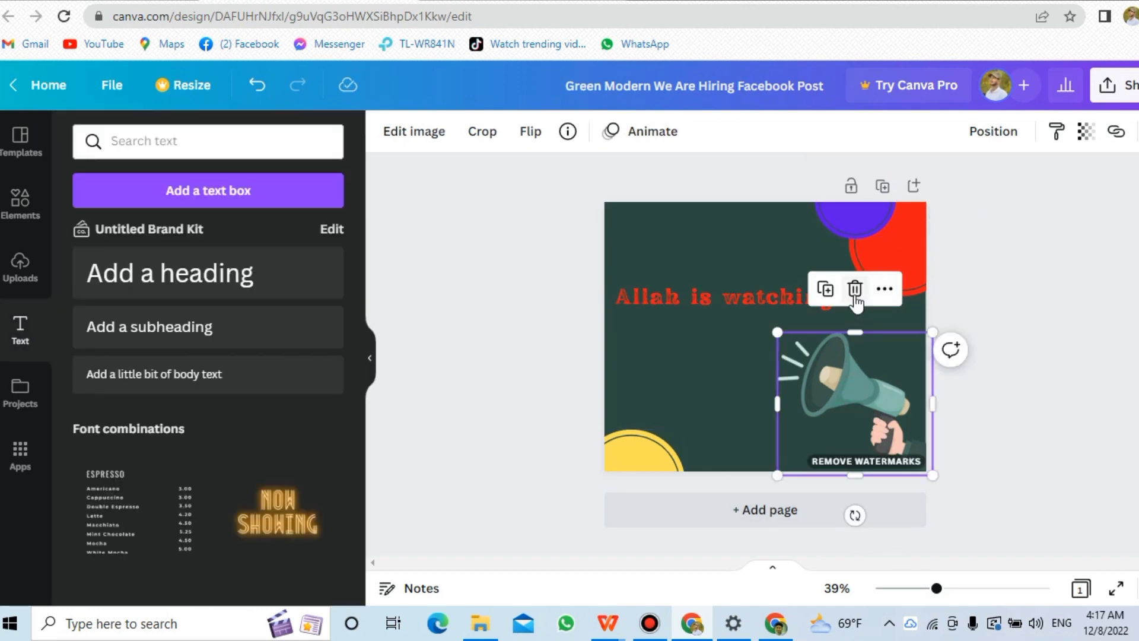
pyautogui.click(854, 291)
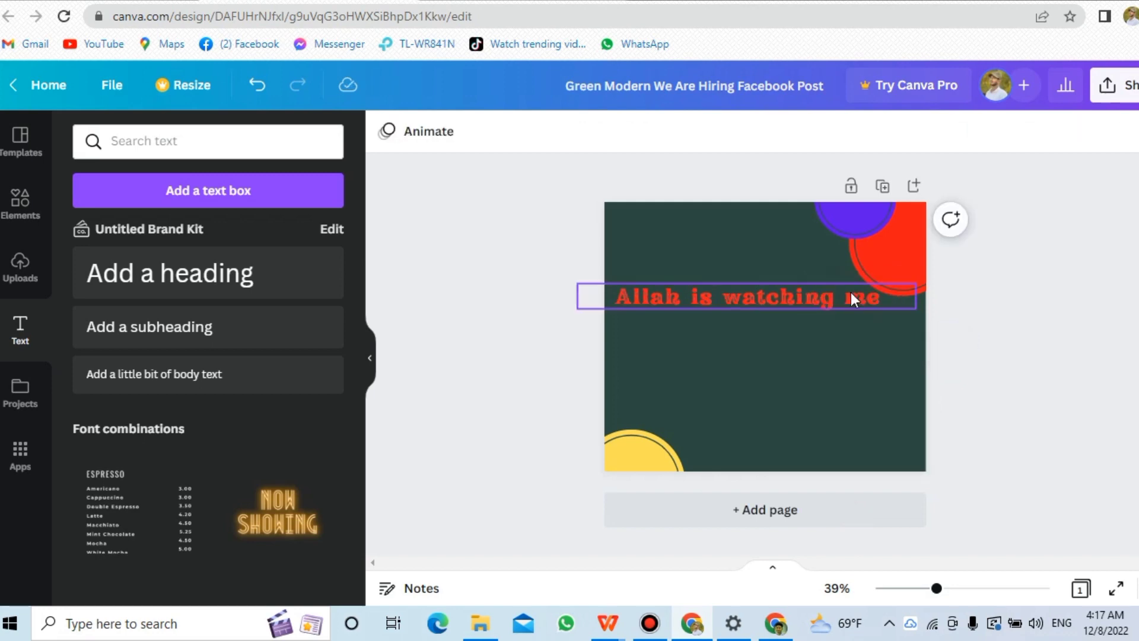
# Move the heading lower toward the middle of the post and deselect it.
pyautogui.moveTo(784, 295); pyautogui.dragTo(799, 318)
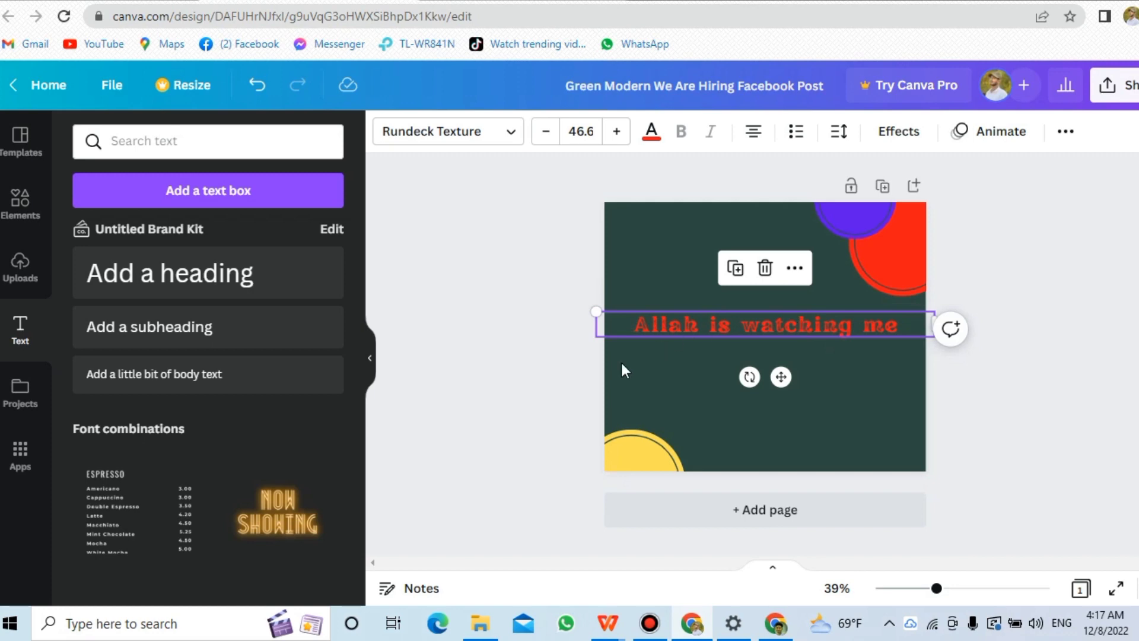
pyautogui.click(551, 271)
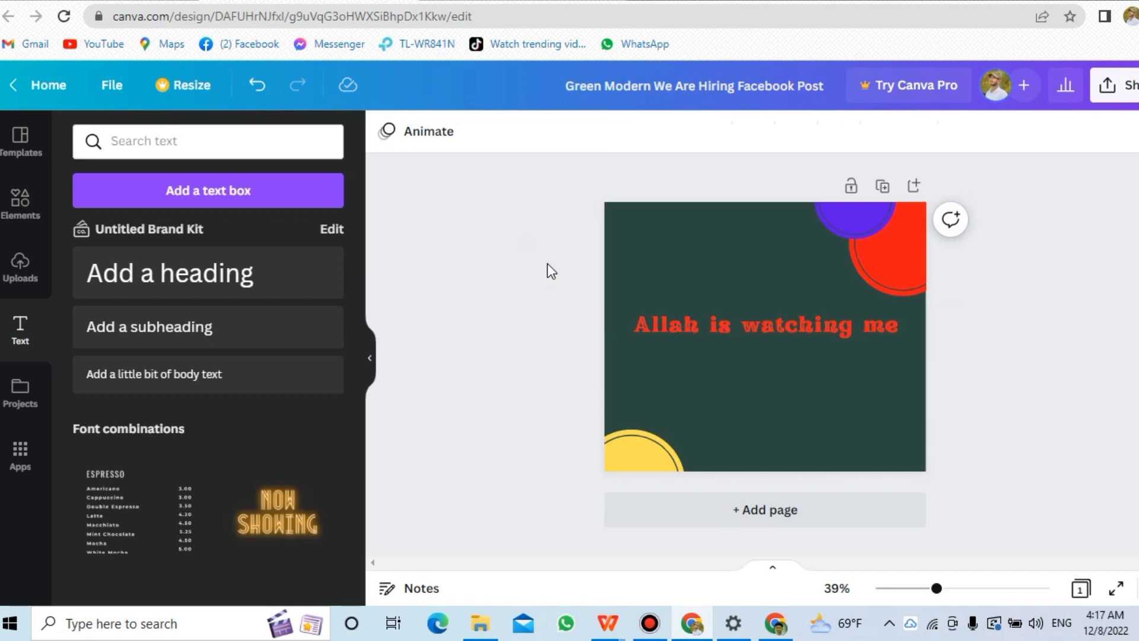
# Download the design as a PNG file.
pyautogui.click(1130, 88)
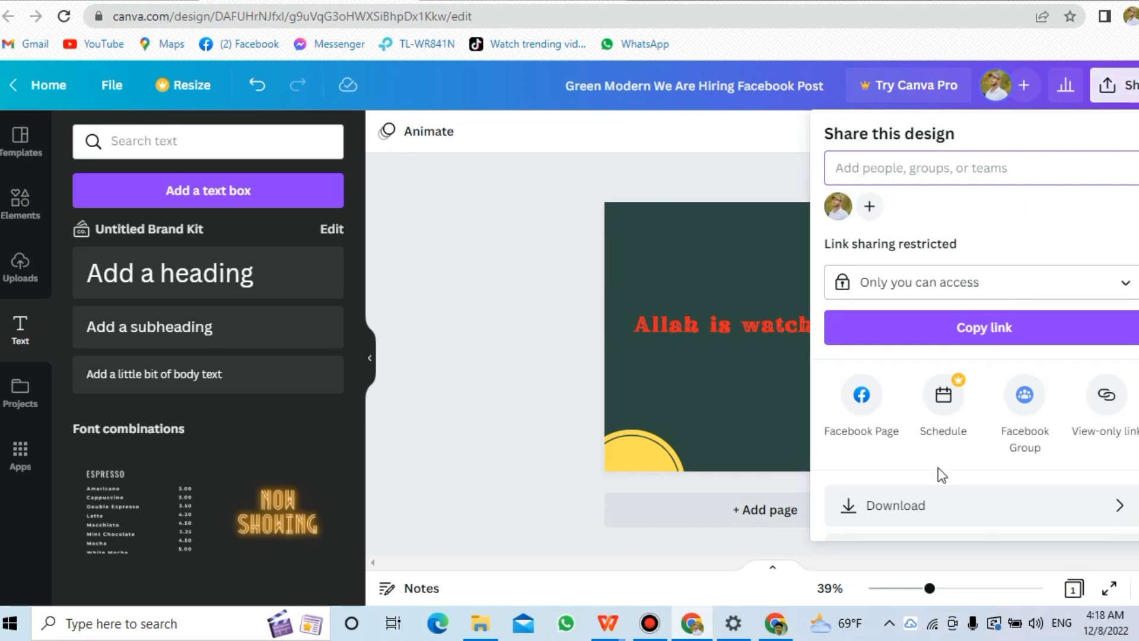
pyautogui.click(932, 509)
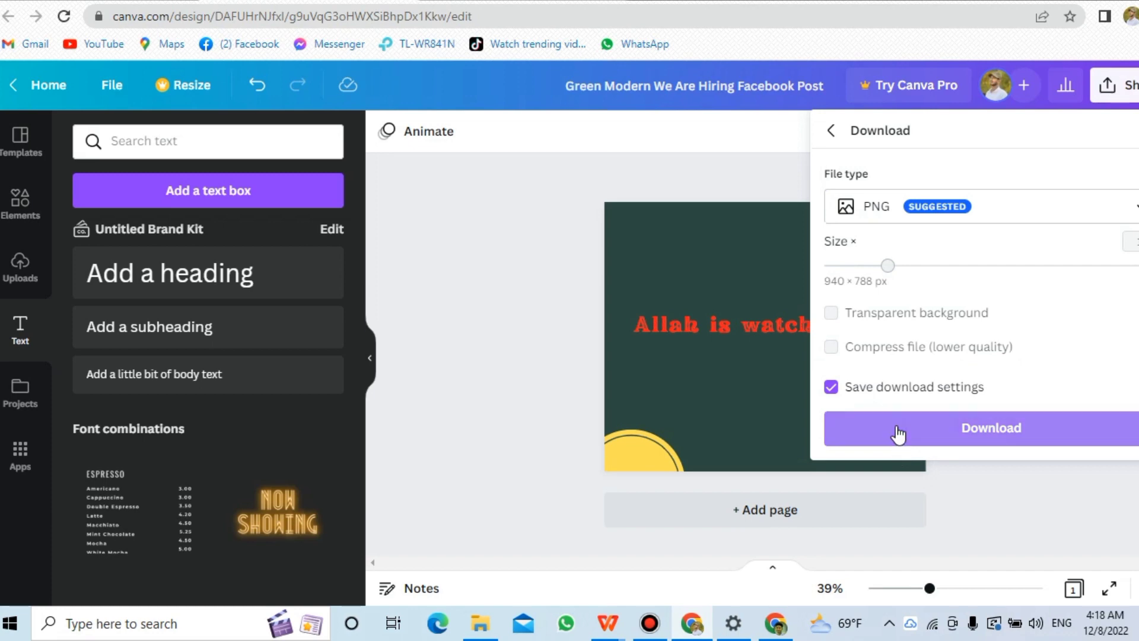
pyautogui.click(898, 435)
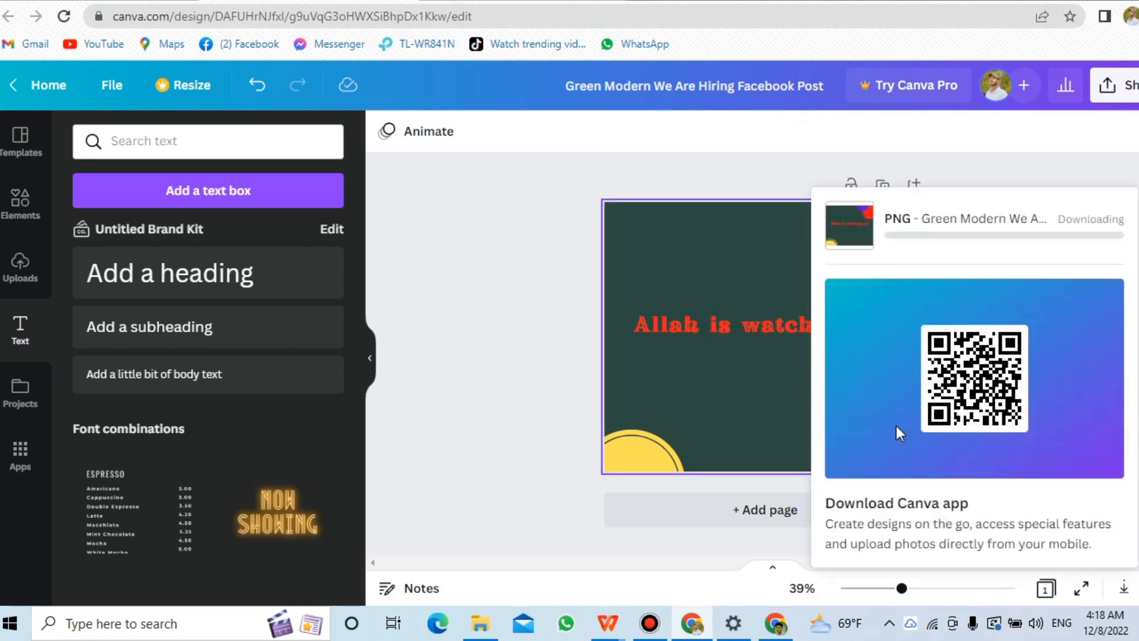